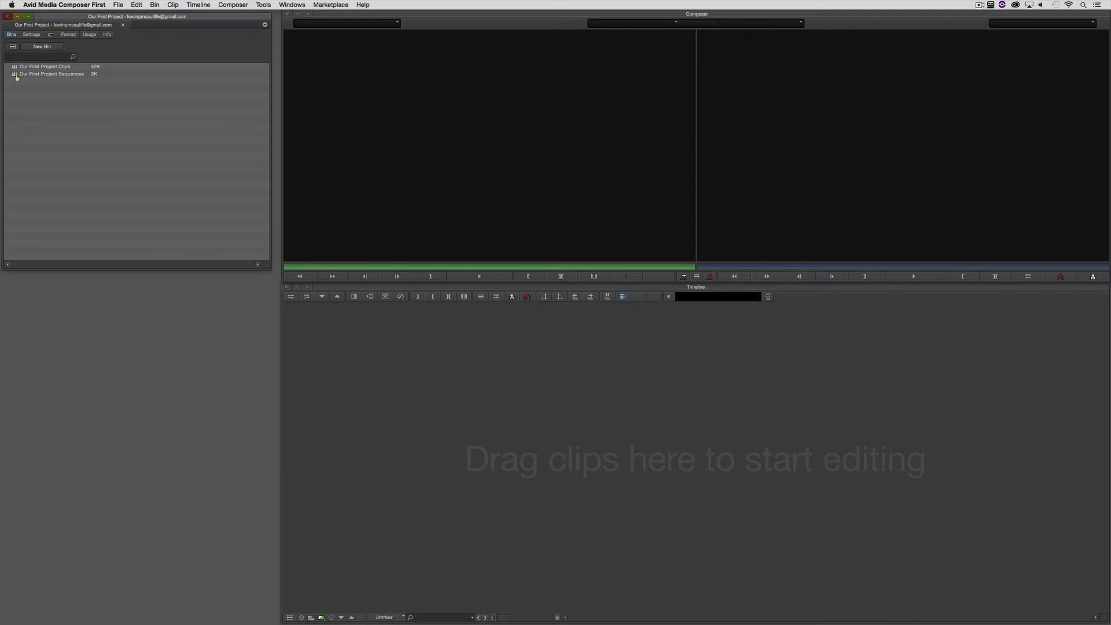
Step: Open the Sequences and Clips bins as separate windows and arrange them in the lower left
{"action": "double_click", "coordinate": [26, 74]}
{"action": "left_click_drag", "start_coordinate": [91, 55], "coordinate": [78, 461]}
{"action": "double_click", "coordinate": [41, 67]}
{"action": "left_click_drag", "start_coordinate": [254, 508], "coordinate": [258, 371]}
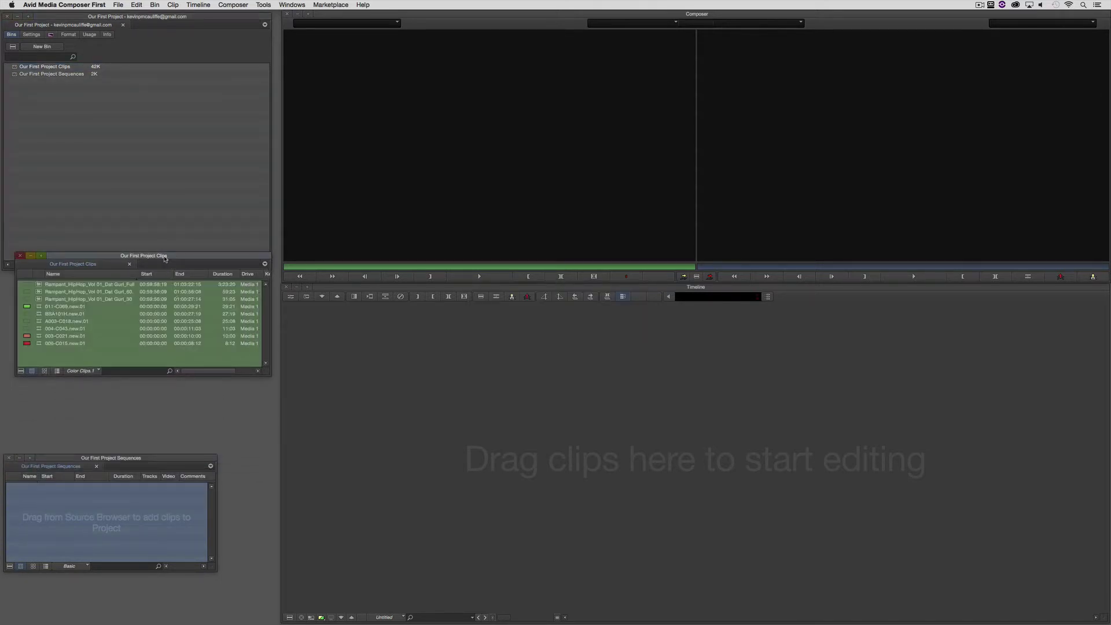
{"action": "left_click_drag", "start_coordinate": [165, 258], "coordinate": [157, 316]}
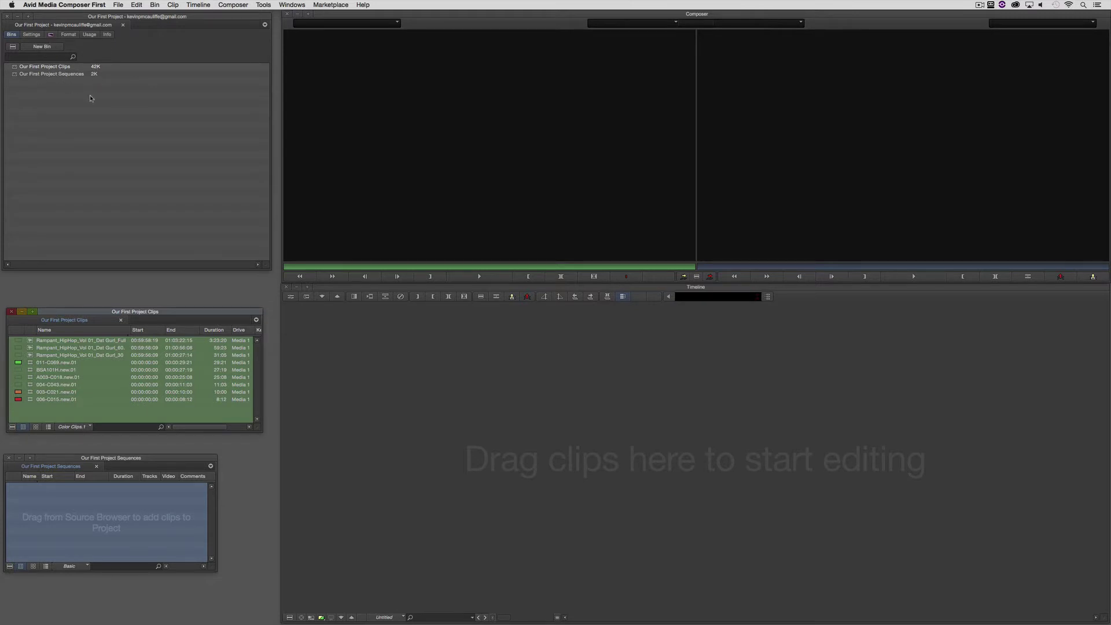
{"action": "left_click", "coordinate": [51, 466]}
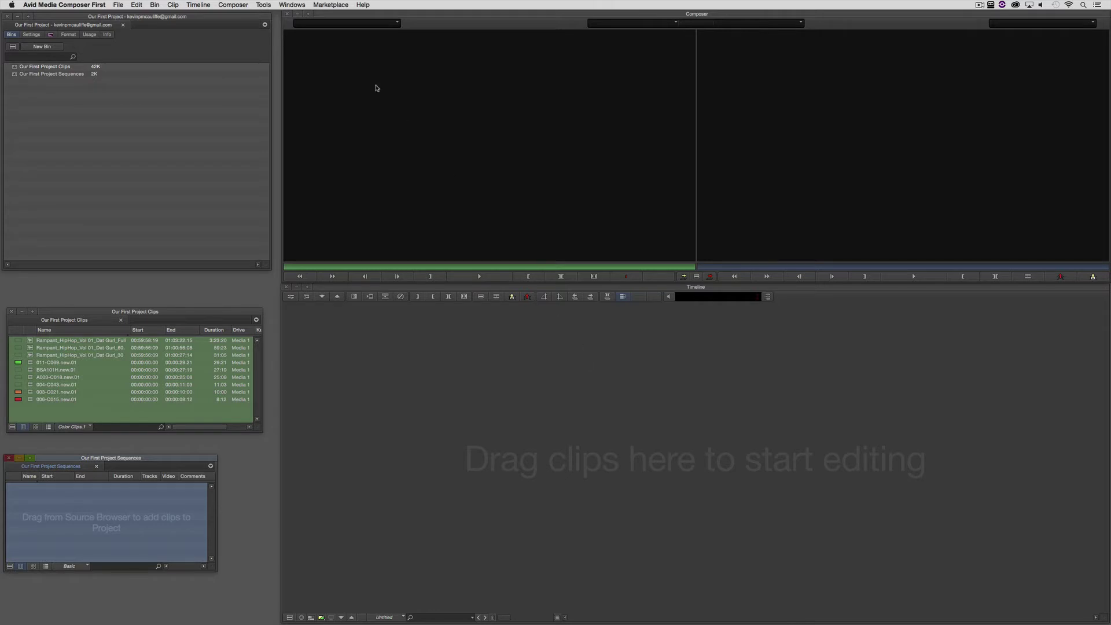
{"action": "left_click", "coordinate": [264, 5]}
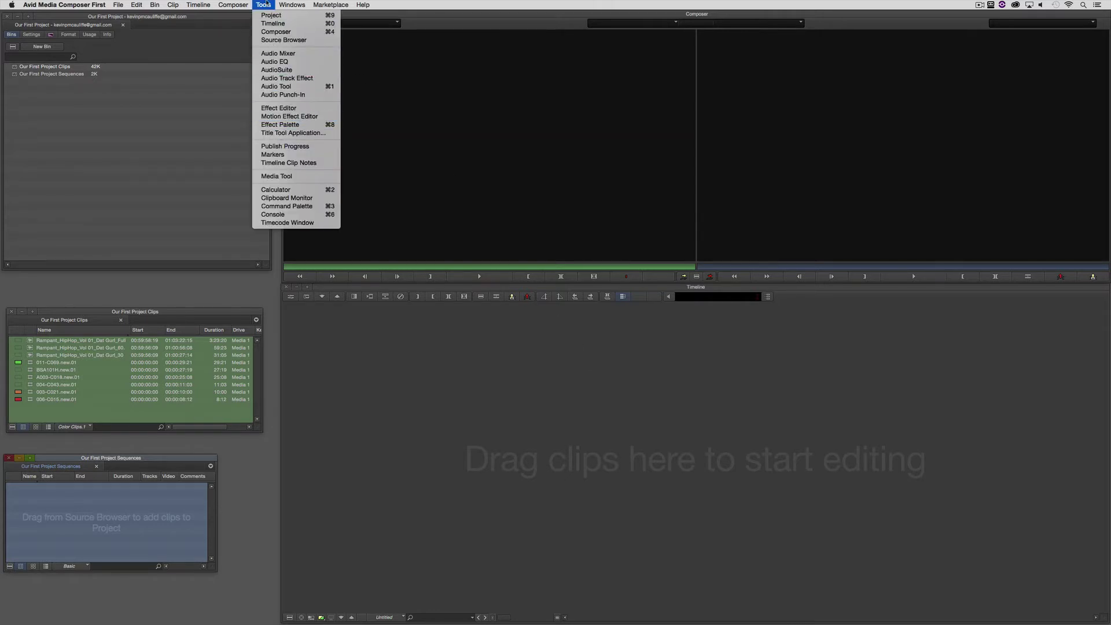
{"action": "left_click", "coordinate": [267, 3]}
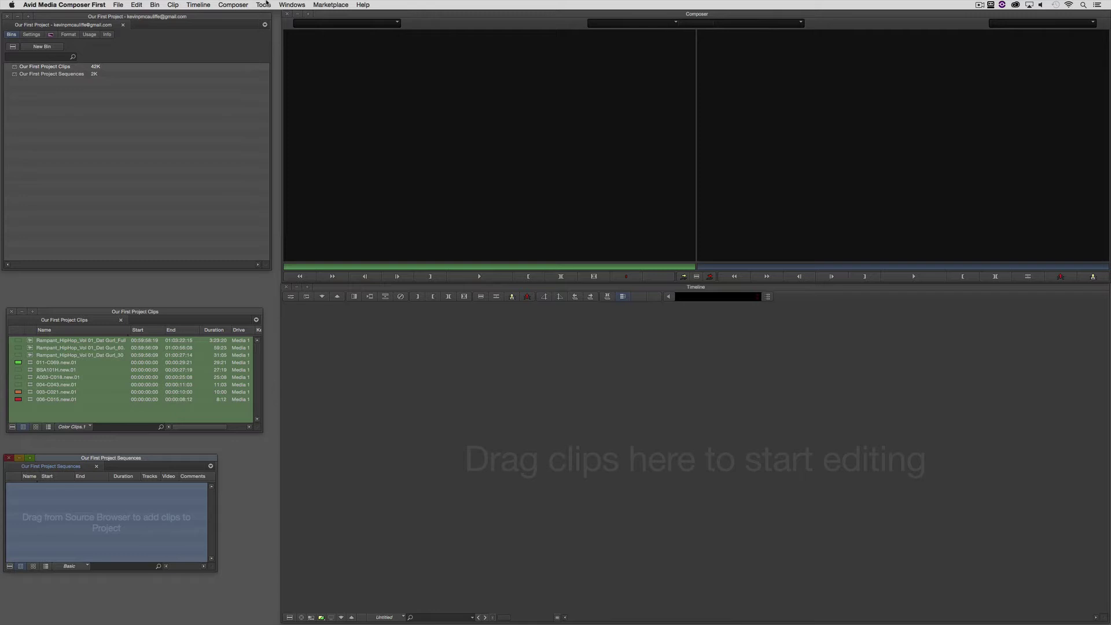
{"action": "left_click", "coordinate": [267, 3]}
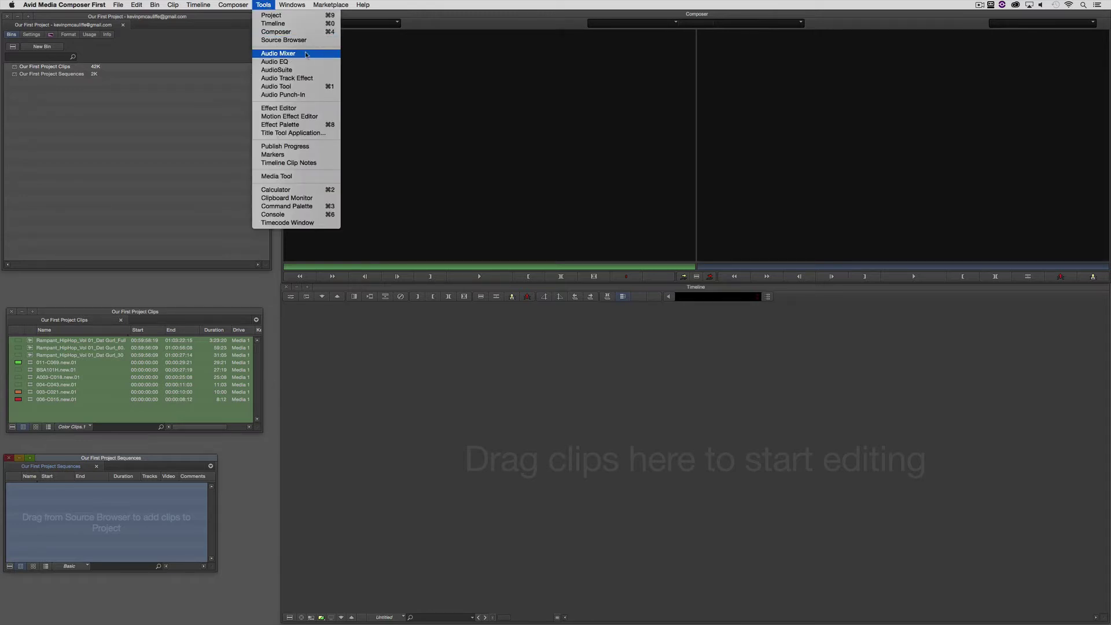
{"action": "left_click", "coordinate": [652, 105]}
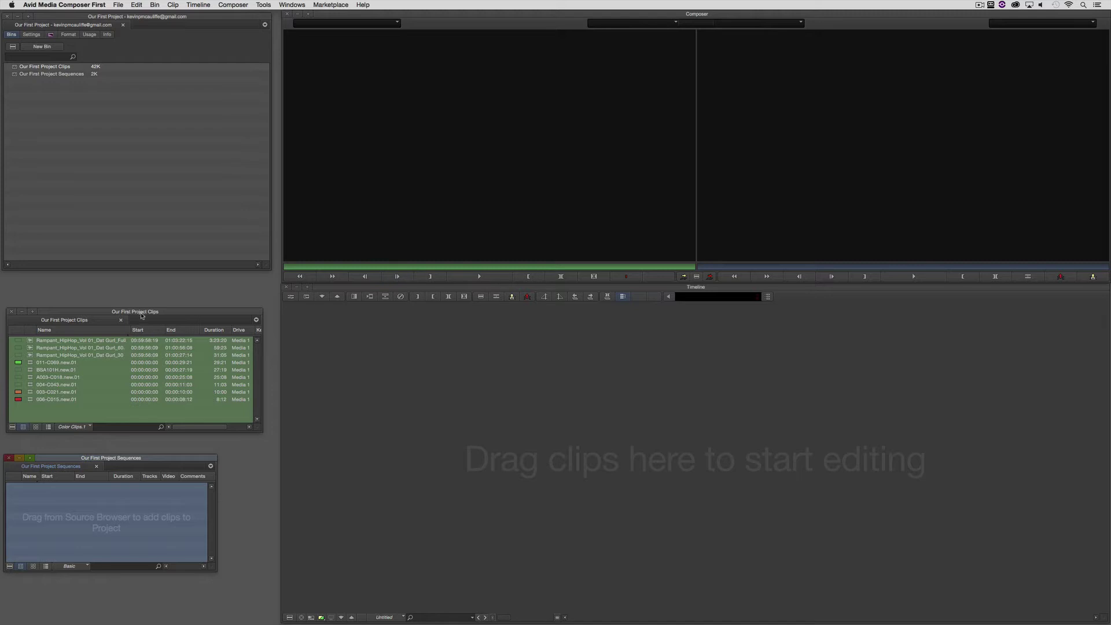
Step: Preview 006-C015.new.01 and A003-C018.new.01 in the source monitor, then load and scrub BSA101H.new.01
{"action": "left_click_drag", "start_coordinate": [142, 315], "coordinate": [135, 308]}
{"action": "double_click", "coordinate": [38, 371]}
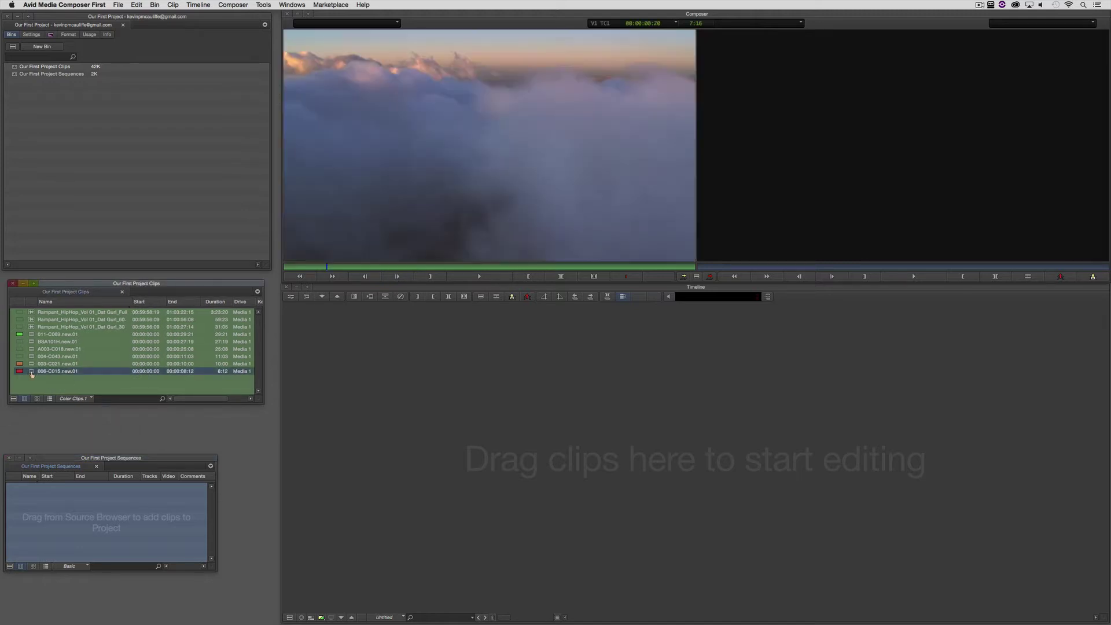
{"action": "double_click", "coordinate": [33, 350]}
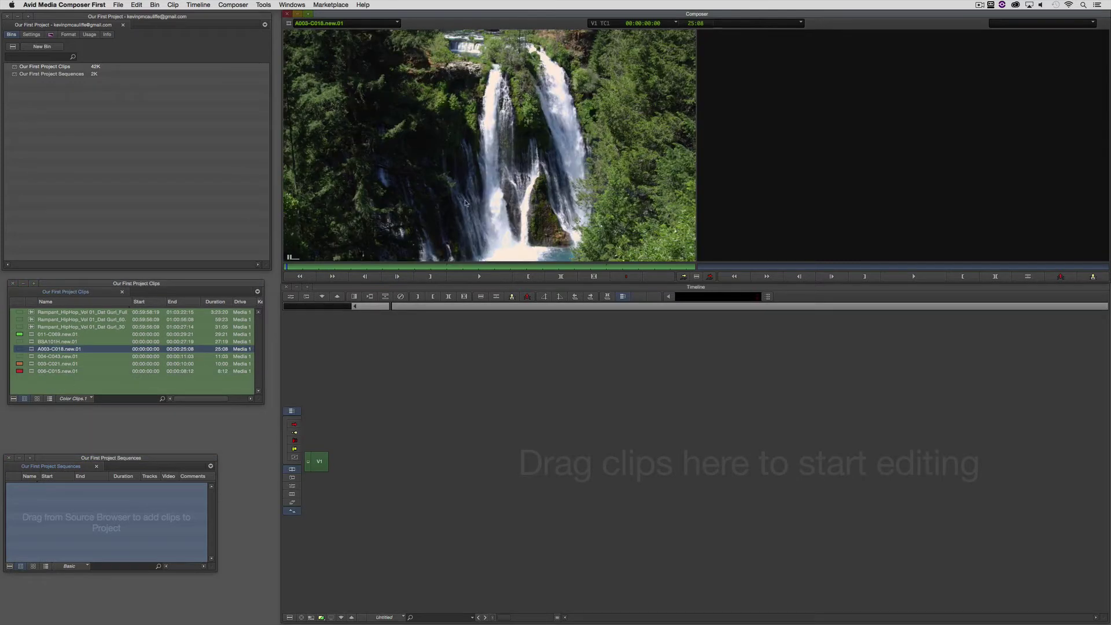
{"action": "left_click", "coordinate": [426, 266]}
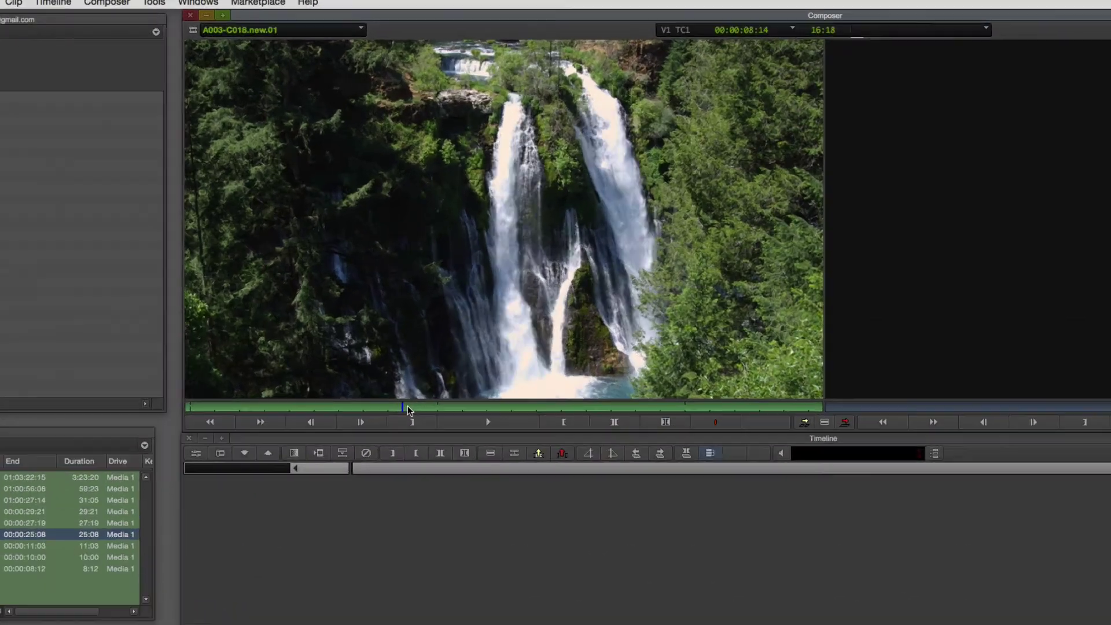
{"action": "left_click_drag", "start_coordinate": [408, 410], "coordinate": [493, 410]}
{"action": "left_click_drag", "start_coordinate": [508, 617], "coordinate": [284, 617]}
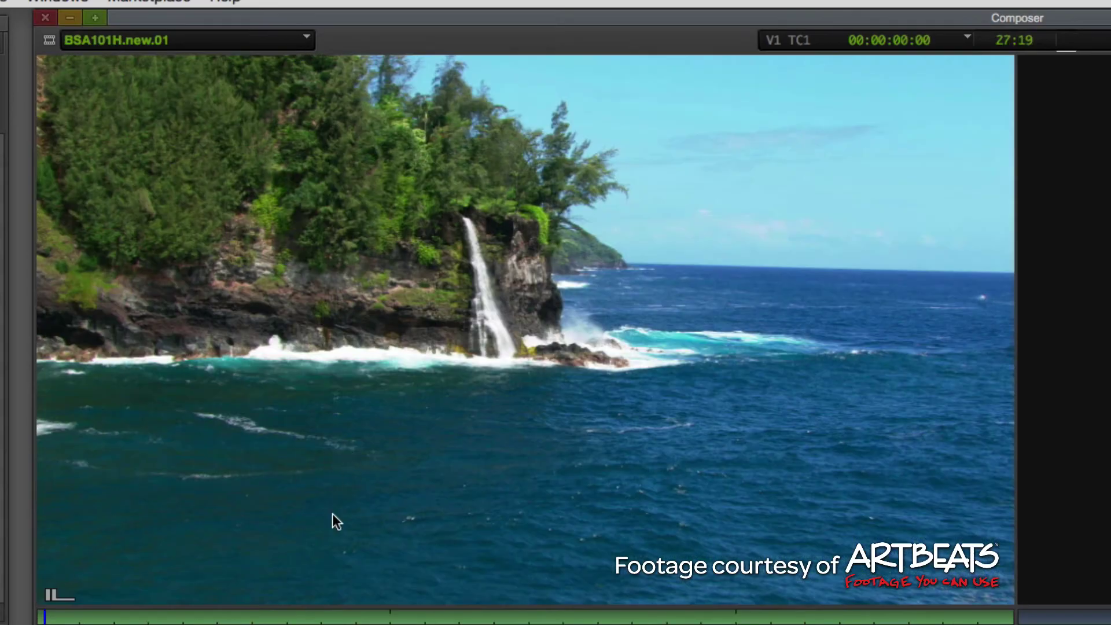
{"action": "left_click_drag", "start_coordinate": [308, 618], "coordinate": [504, 618]}
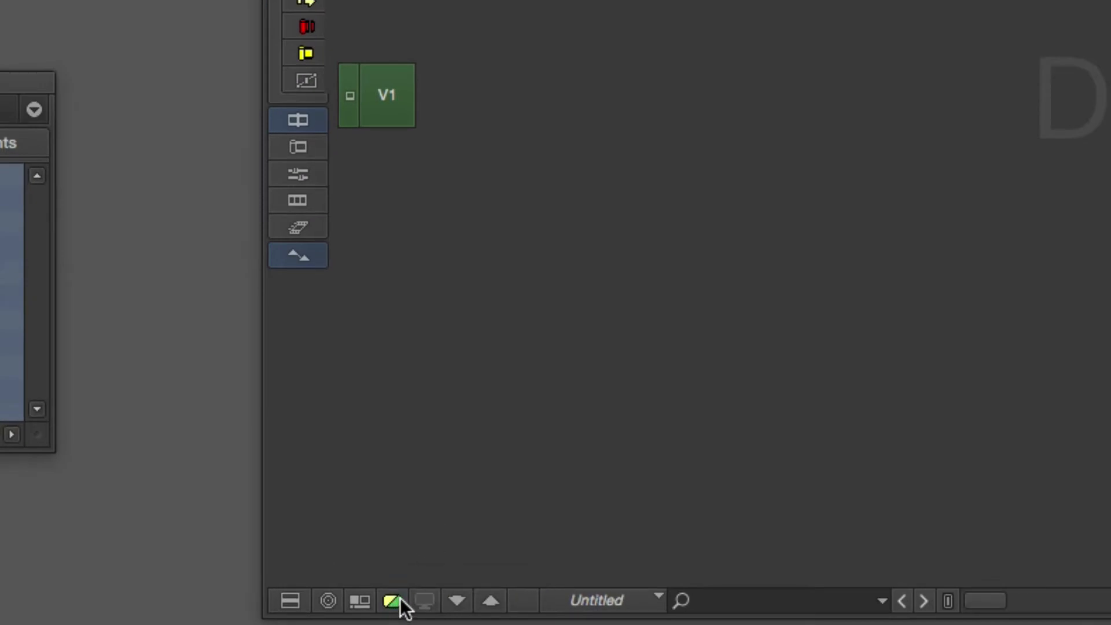
Step: Cycle the Timeline video quality button to solid green for full-quality playback
{"action": "left_click", "coordinate": [403, 607]}
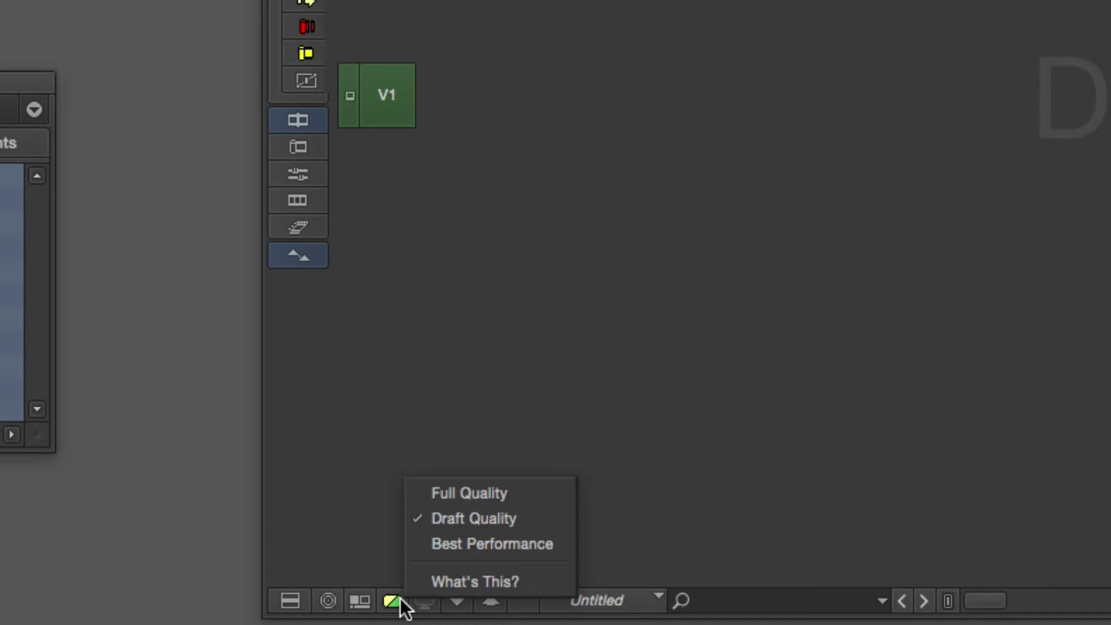
{"action": "left_click", "coordinate": [404, 607]}
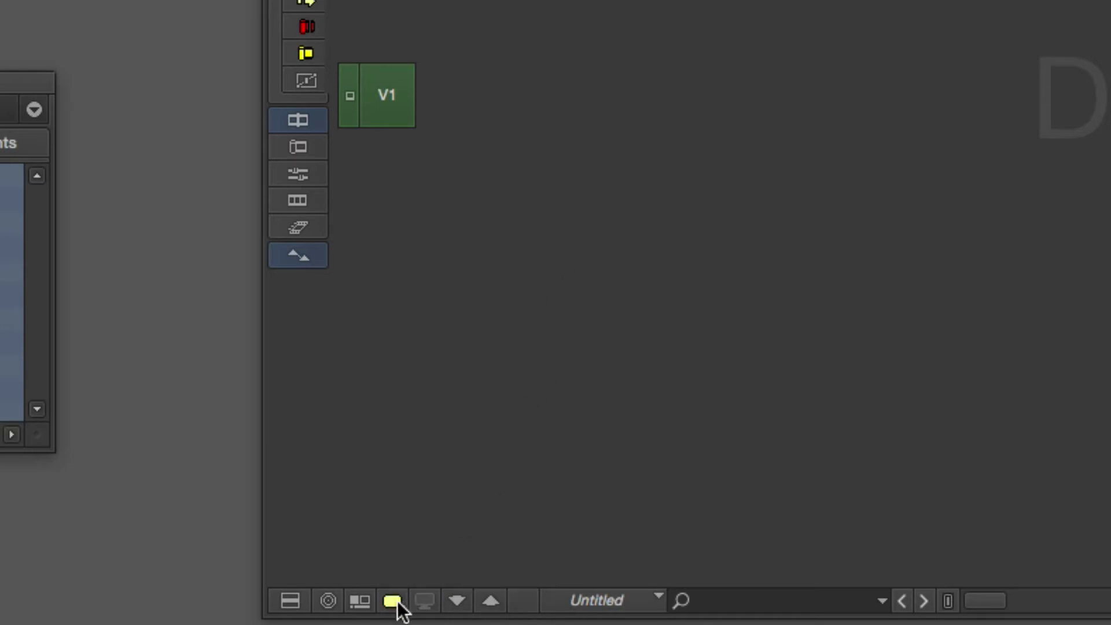
{"action": "left_click", "coordinate": [396, 603]}
{"action": "left_click", "coordinate": [395, 602]}
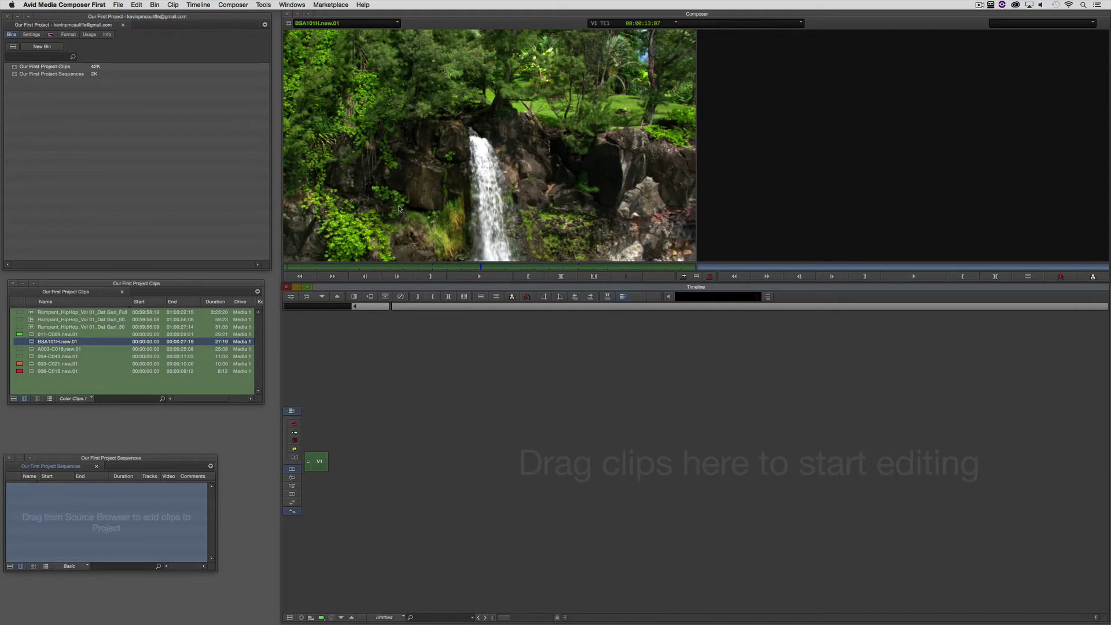
Step: Scrub and play BSA101H.new.01, marking an in point at the close waterfall shot
{"action": "left_click_drag", "start_coordinate": [469, 267], "coordinate": [401, 260]}
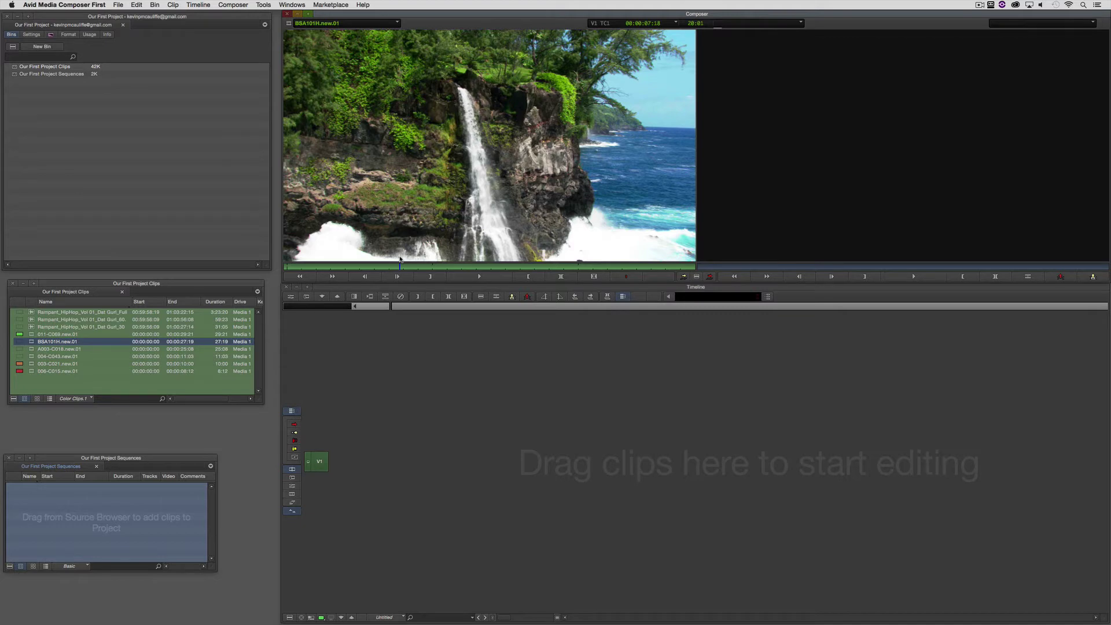
{"action": "left_click_drag", "start_coordinate": [399, 259], "coordinate": [451, 275]}
{"action": "key", "text": "i"}
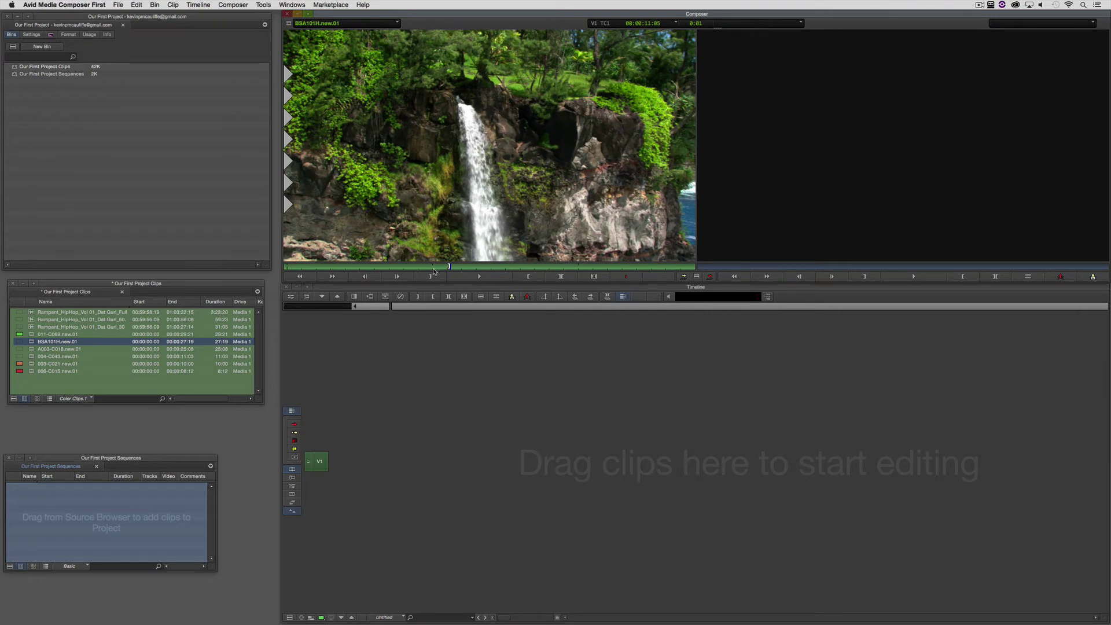
{"action": "left_click", "coordinate": [434, 270]}
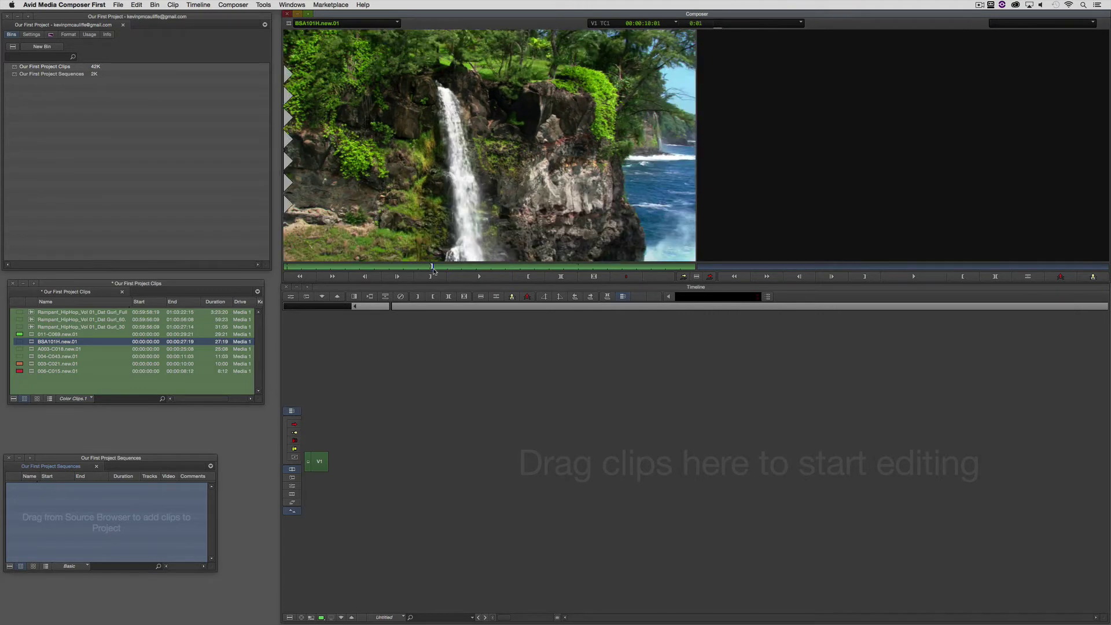
{"action": "left_click", "coordinate": [397, 269]}
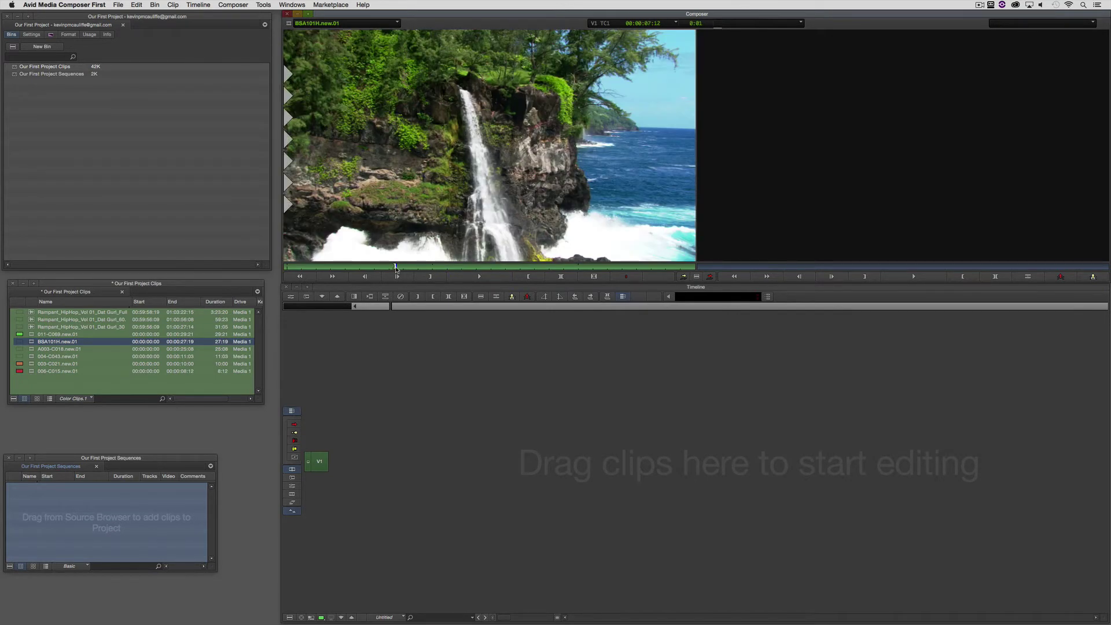
{"action": "key", "text": "space"}
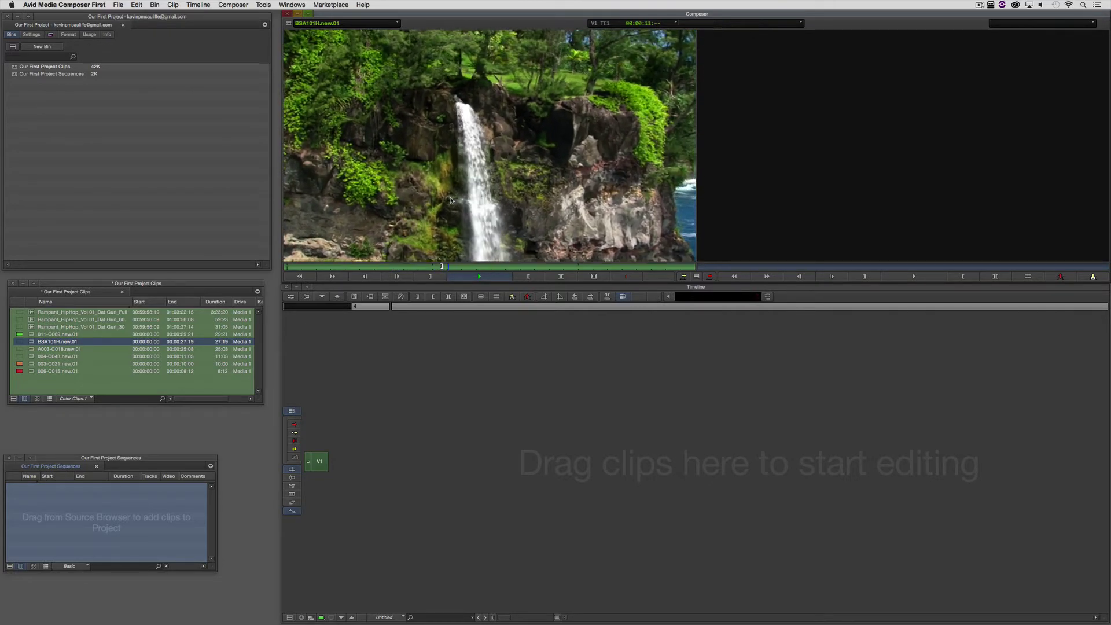
{"action": "left_click", "coordinate": [437, 268]}
{"action": "left_click_drag", "start_coordinate": [437, 268], "coordinate": [418, 268]}
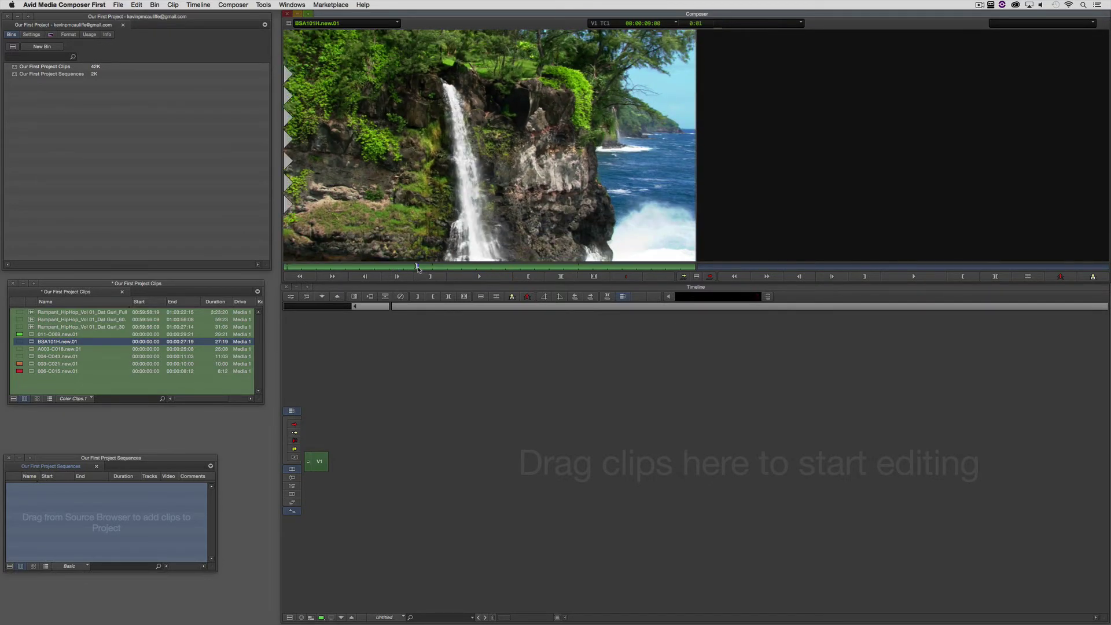
Step: Re-mark the in point near the clip start, choose an end, and splice it into a new sequence
{"action": "left_click", "coordinate": [479, 276]}
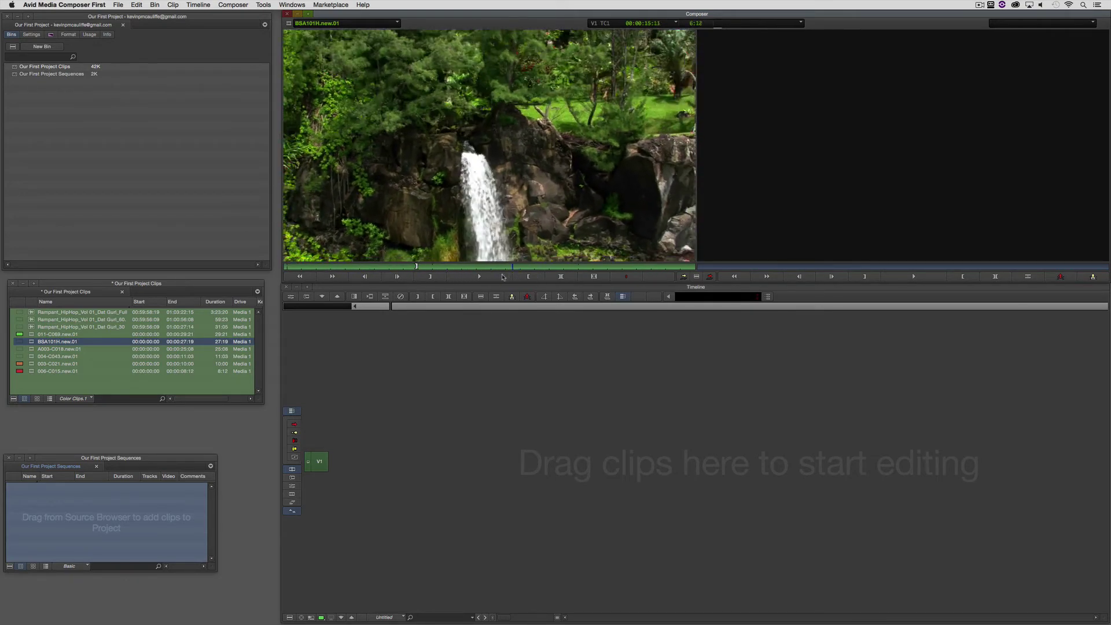
{"action": "left_click", "coordinate": [384, 267]}
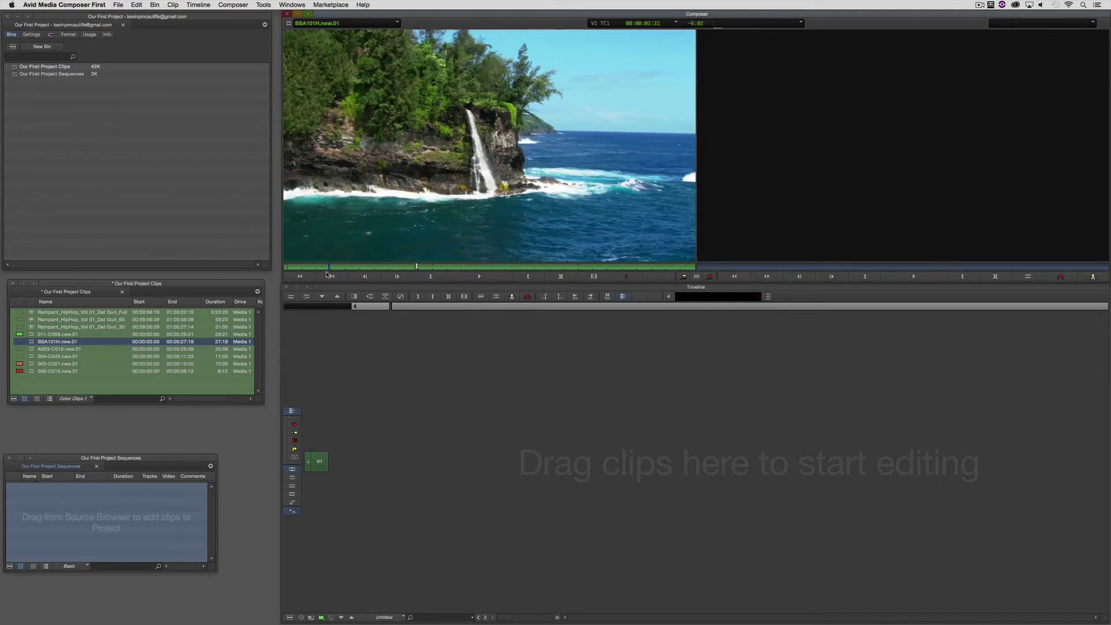
{"action": "left_click", "coordinate": [298, 276]}
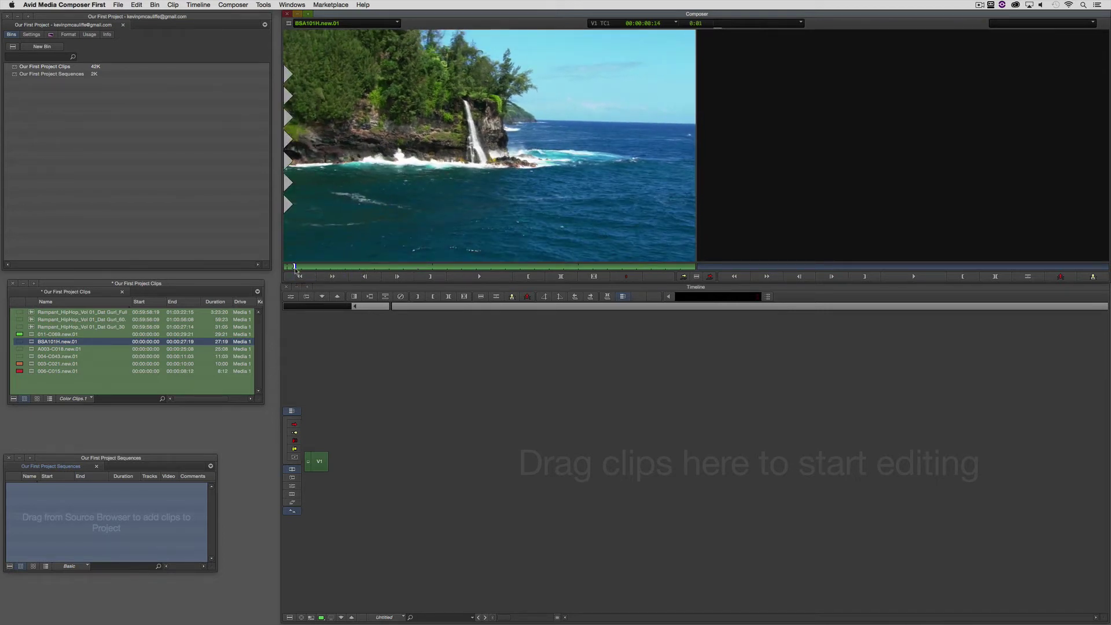
{"action": "left_click_drag", "start_coordinate": [296, 265], "coordinate": [323, 268]}
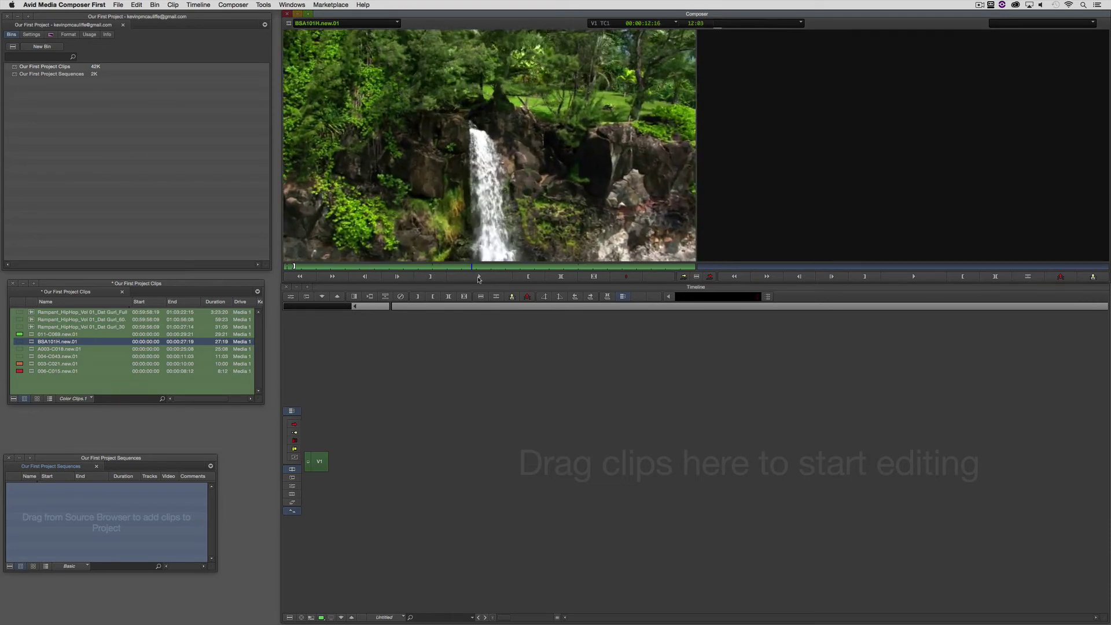
{"action": "left_click", "coordinate": [503, 276]}
{"action": "key", "text": "i"}
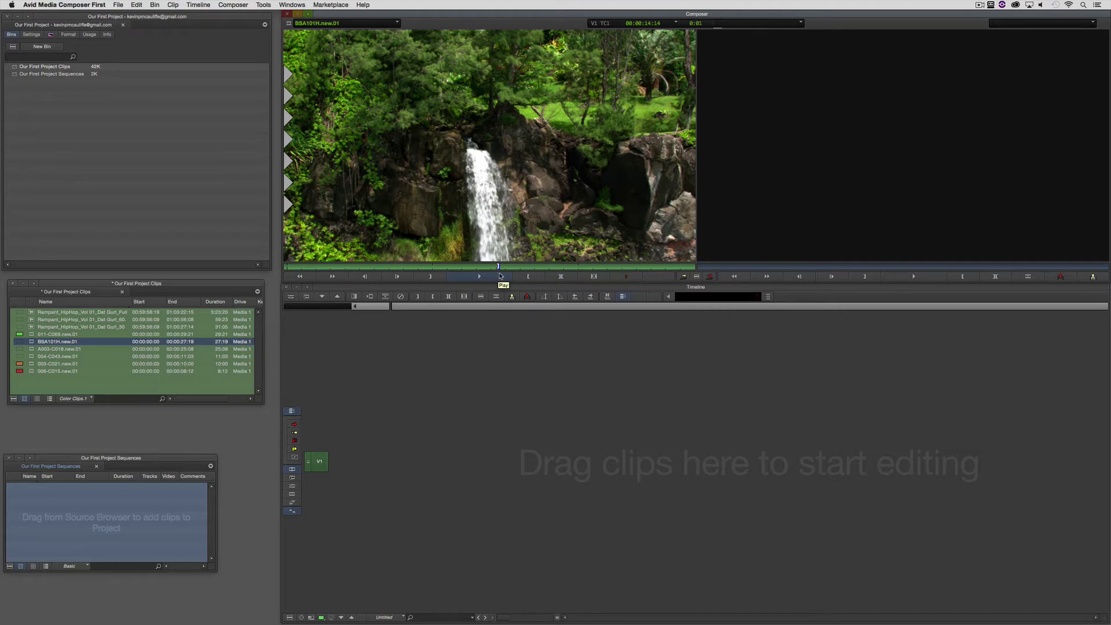
{"action": "left_click", "coordinate": [416, 267]}
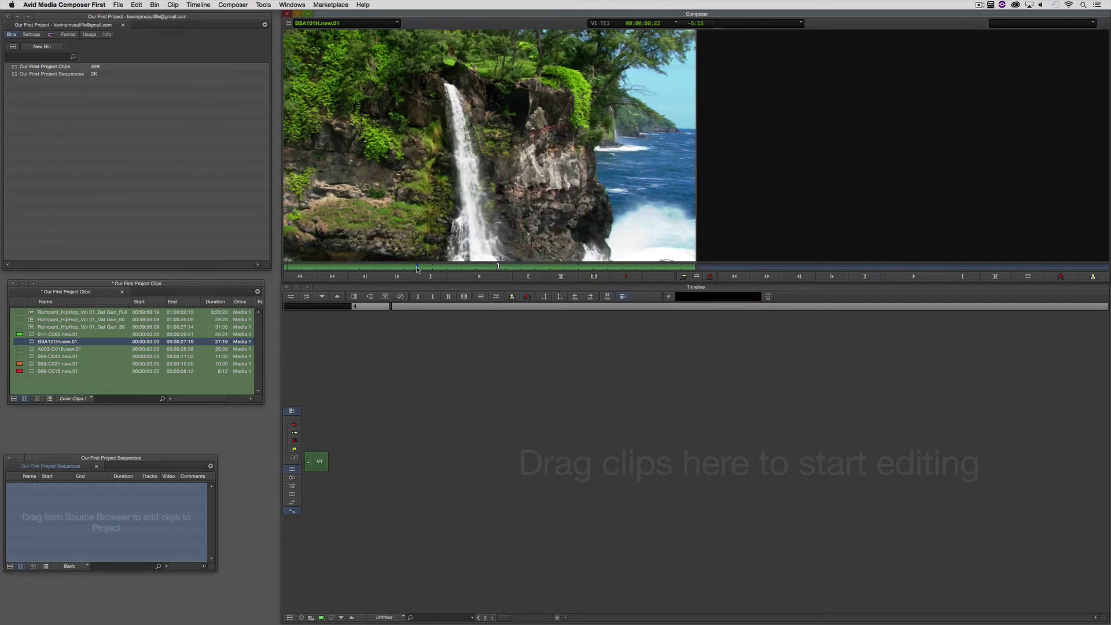
{"action": "left_click_drag", "start_coordinate": [417, 268], "coordinate": [509, 268]}
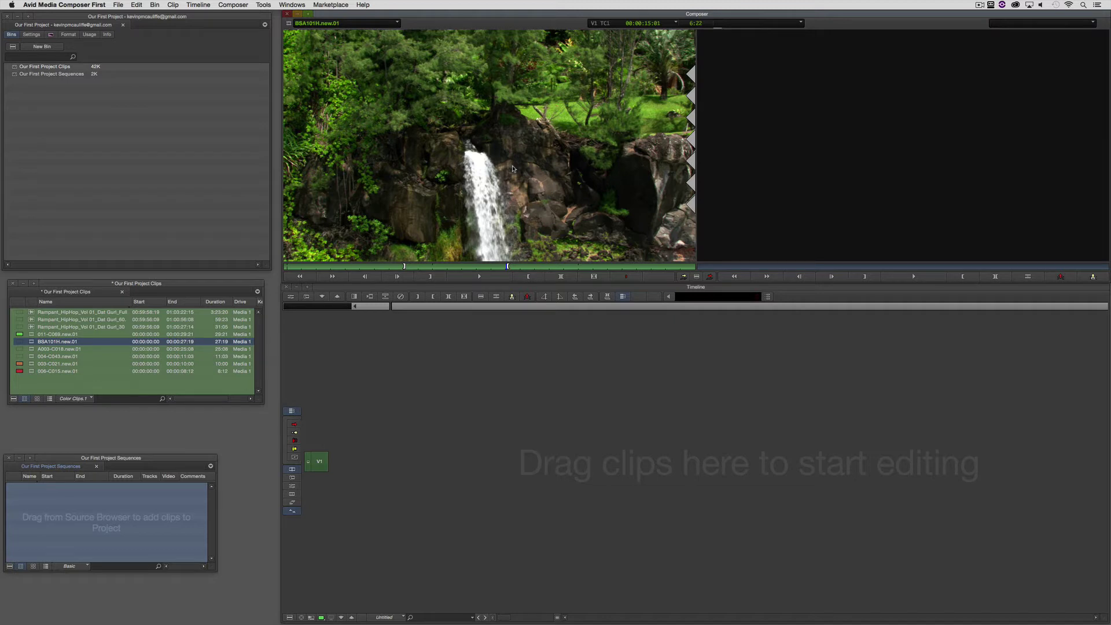
{"action": "key", "text": "v"}
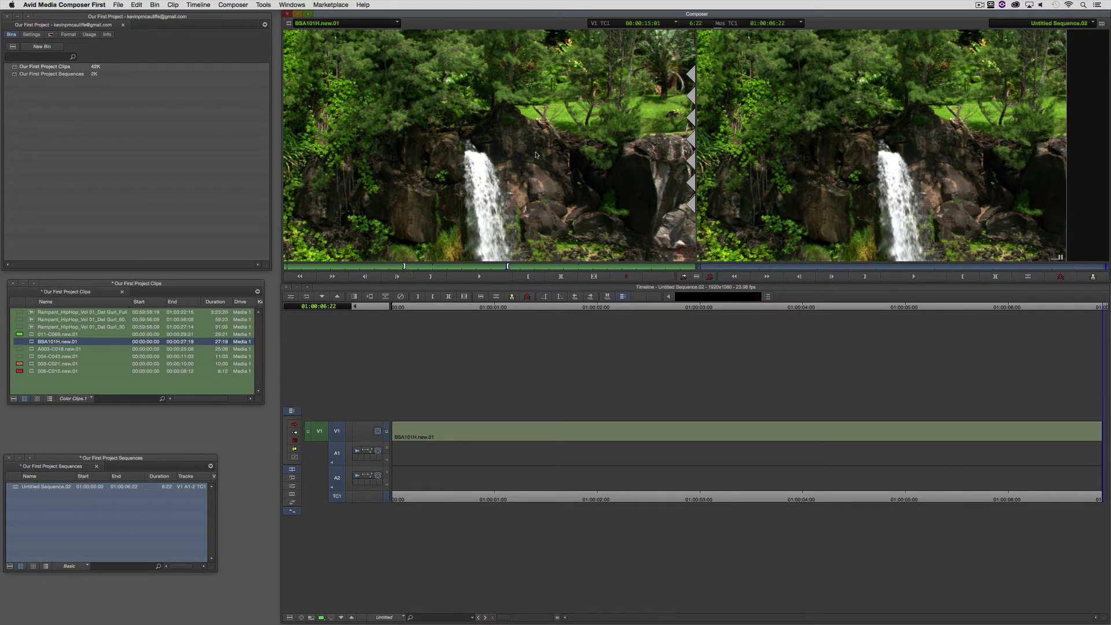
{"action": "left_click_drag", "start_coordinate": [539, 409], "coordinate": [393, 431]}
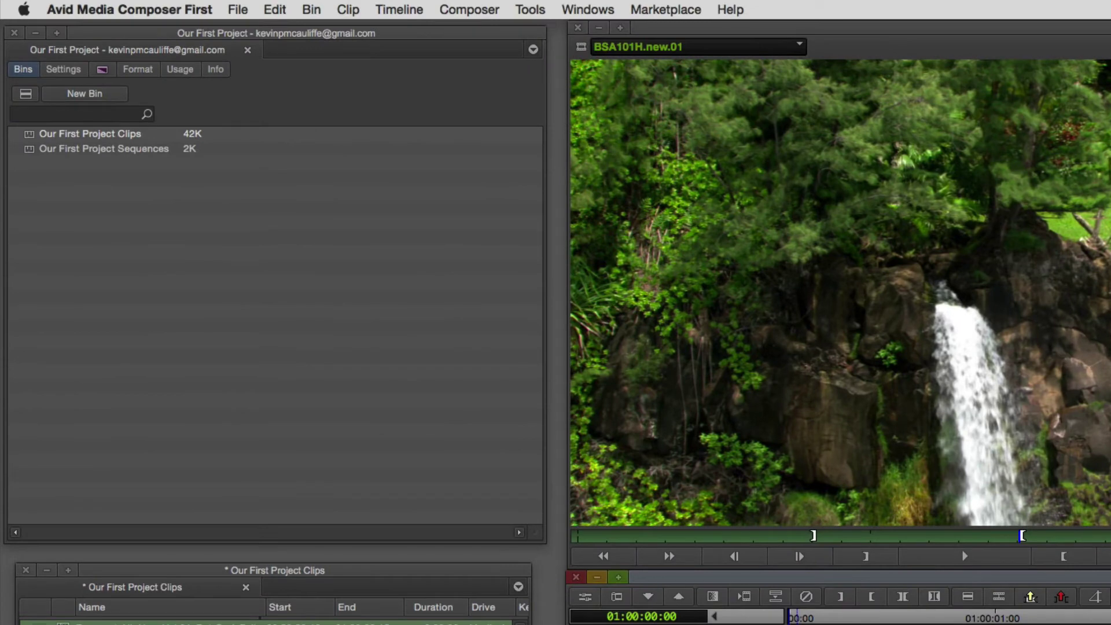
Step: Review the New Sequences track counts in the Timeline settings Edit tab, then cancel
{"action": "left_click", "coordinate": [76, 69]}
{"action": "double_click", "coordinate": [39, 340]}
{"action": "left_click", "coordinate": [892, 246]}
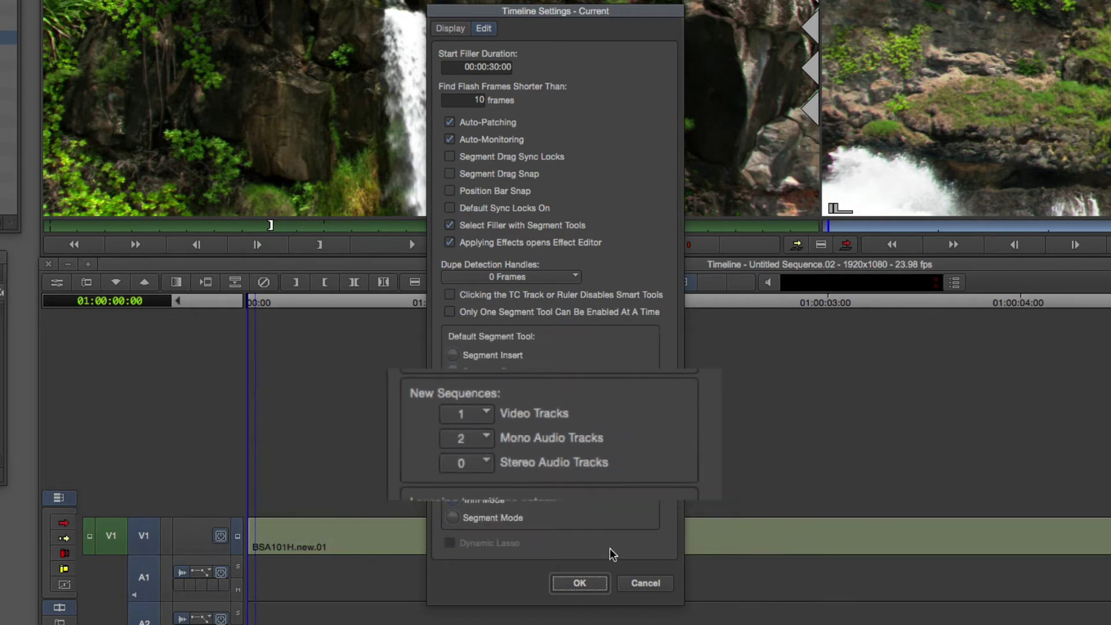
{"action": "left_click", "coordinate": [645, 584]}
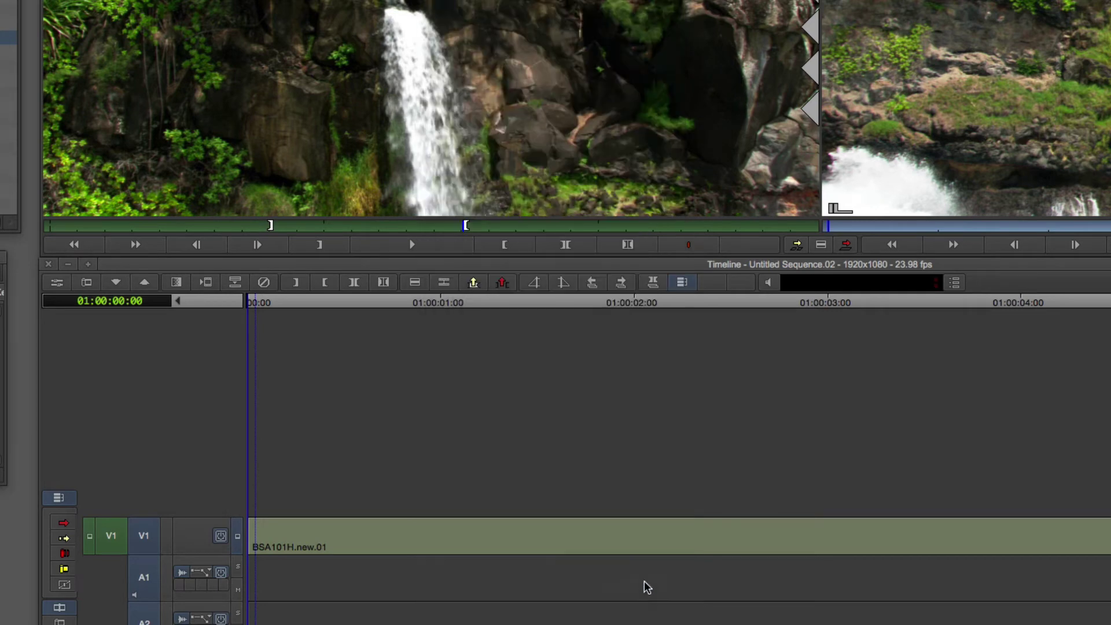
Step: Mark an out point at 12:11 in 011-C069.new.01 and splice it onto the sequence end
{"action": "left_click", "coordinate": [468, 547]}
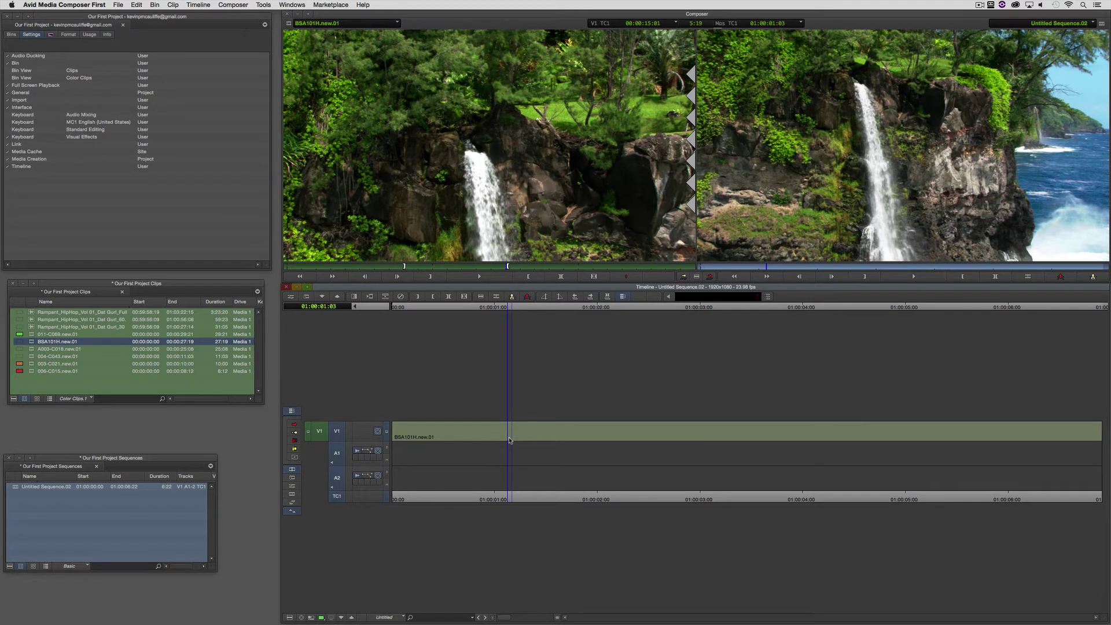
{"action": "key", "text": "space"}
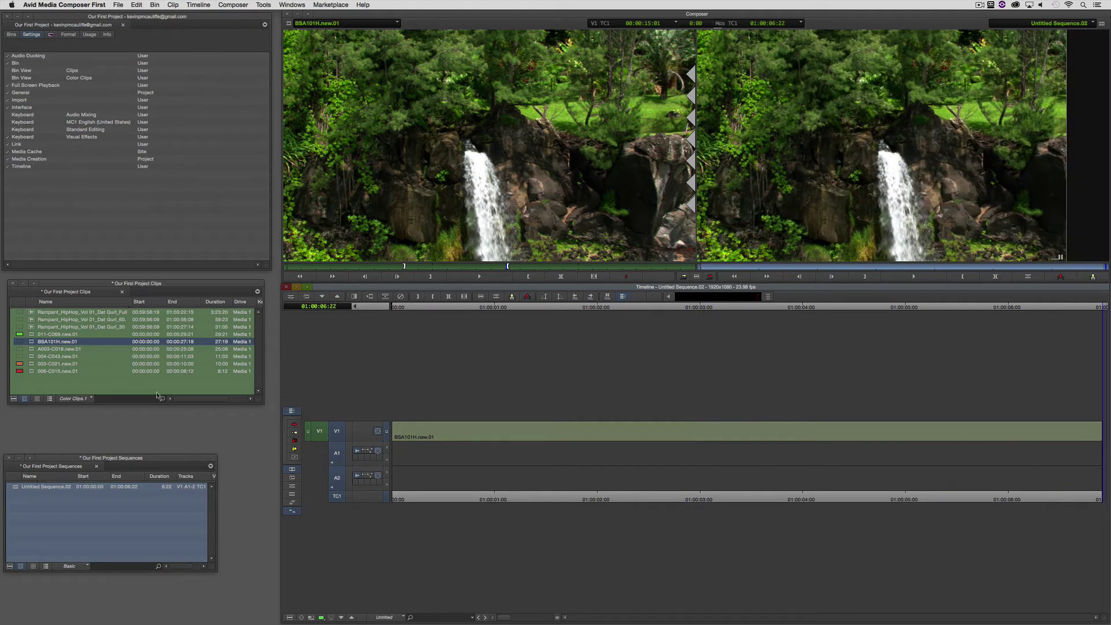
{"action": "double_click", "coordinate": [52, 334]}
{"action": "left_click", "coordinate": [400, 269]}
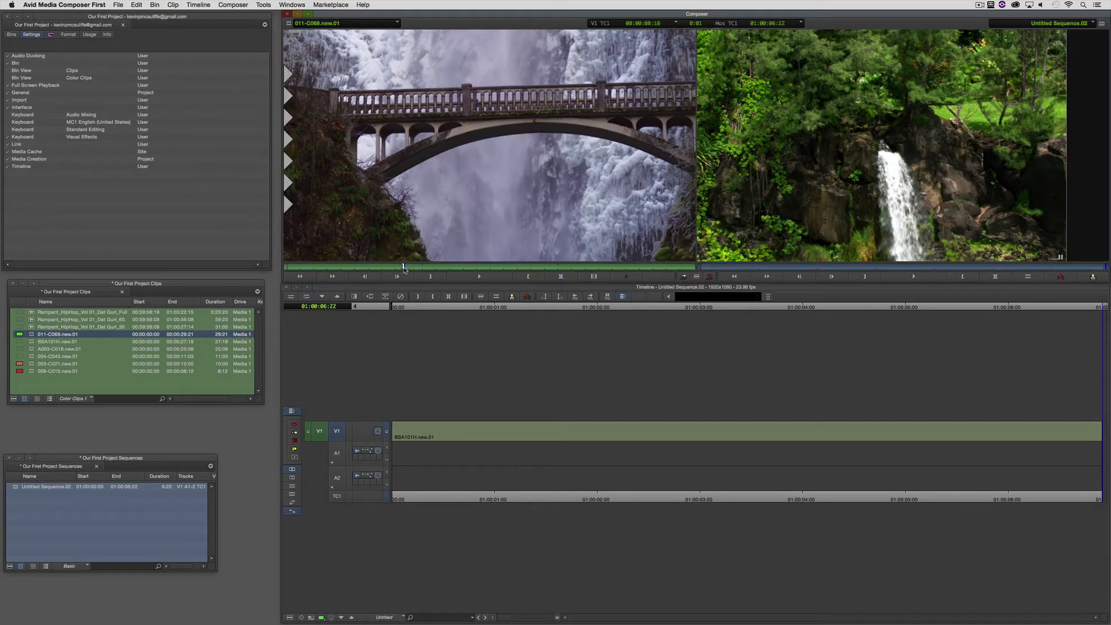
{"action": "key", "text": "space"}
{"action": "key", "text": "space"}
{"action": "key", "text": "o"}
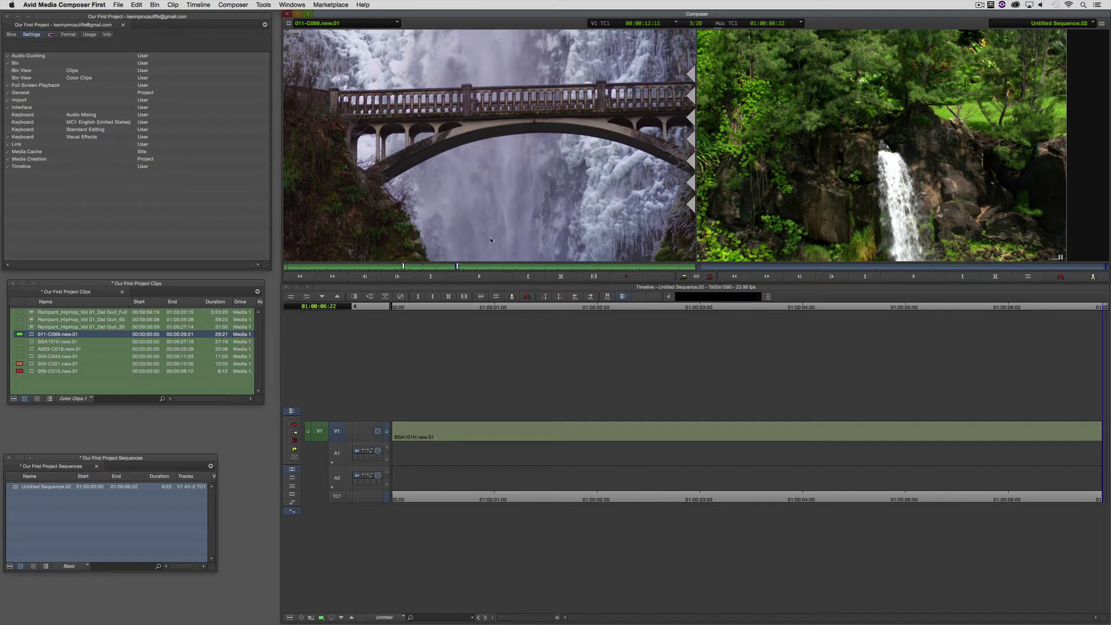
{"action": "left_click", "coordinate": [988, 416]}
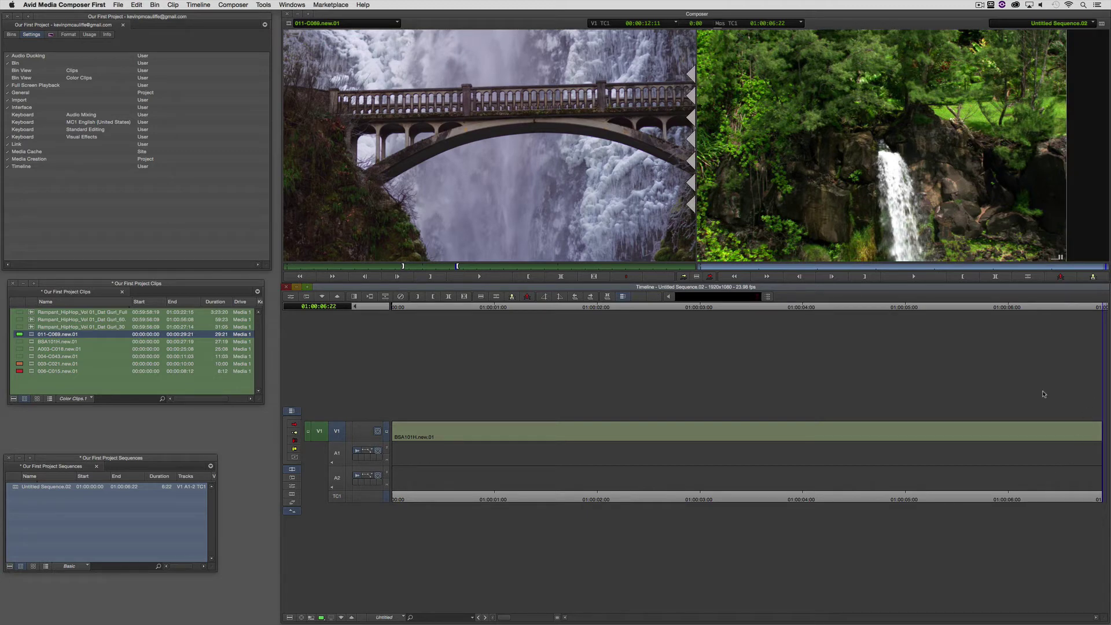
{"action": "key", "text": "v"}
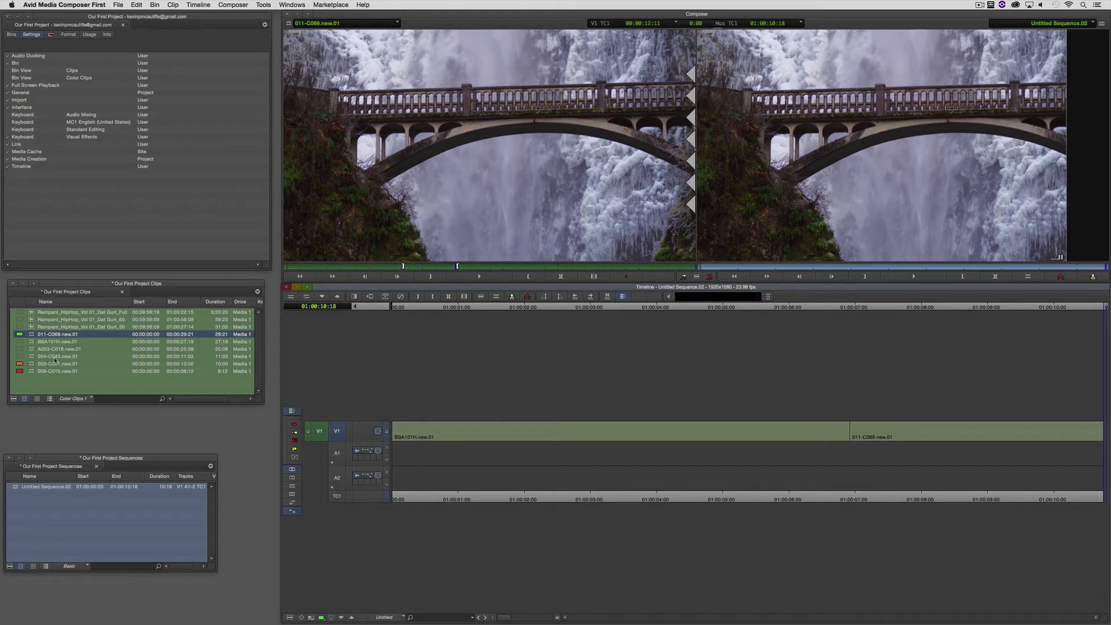
Step: Drag A003-C018.new.01 into the source monitor and scrub it between 08:19 and 11:15
{"action": "left_click_drag", "start_coordinate": [31, 349], "coordinate": [429, 233]}
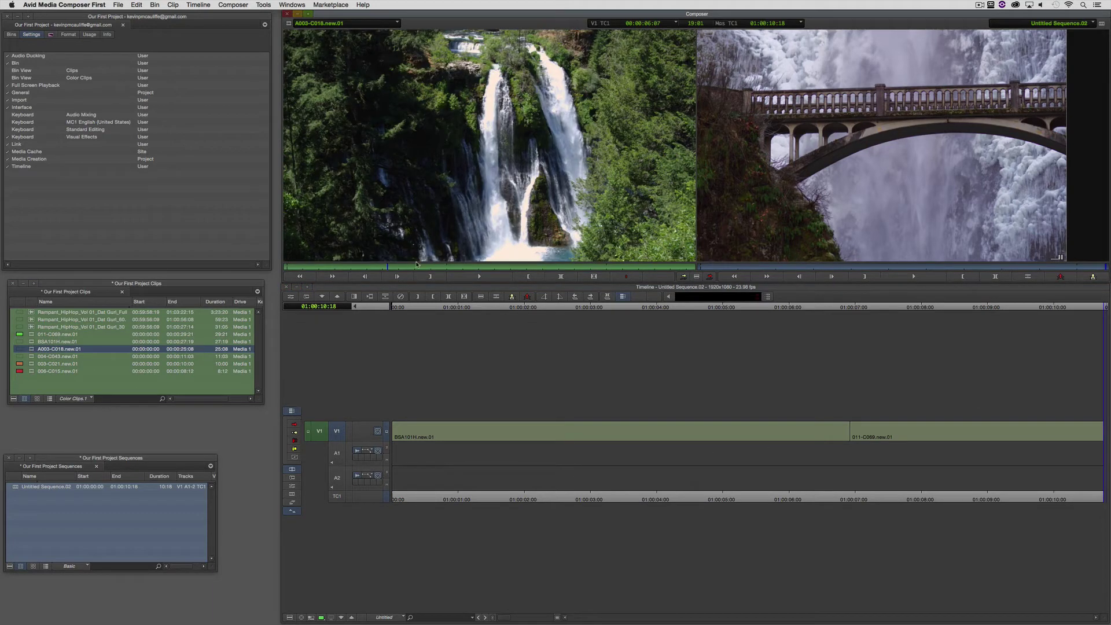
{"action": "left_click", "coordinate": [448, 267]}
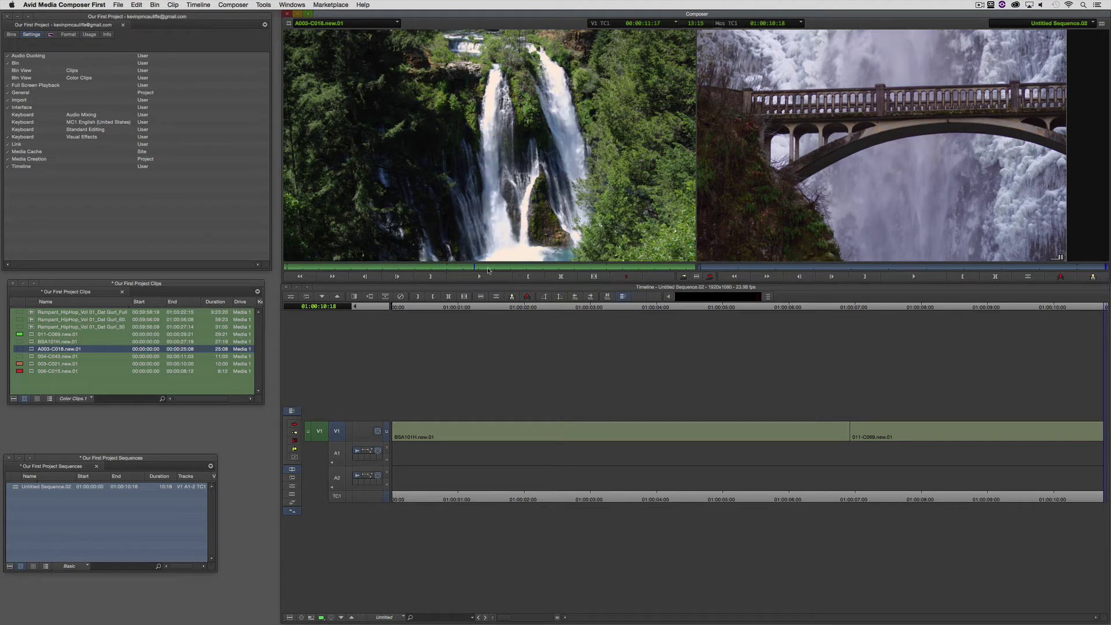
{"action": "left_click", "coordinate": [426, 267]}
{"action": "mouse_move", "coordinate": [440, 225]}
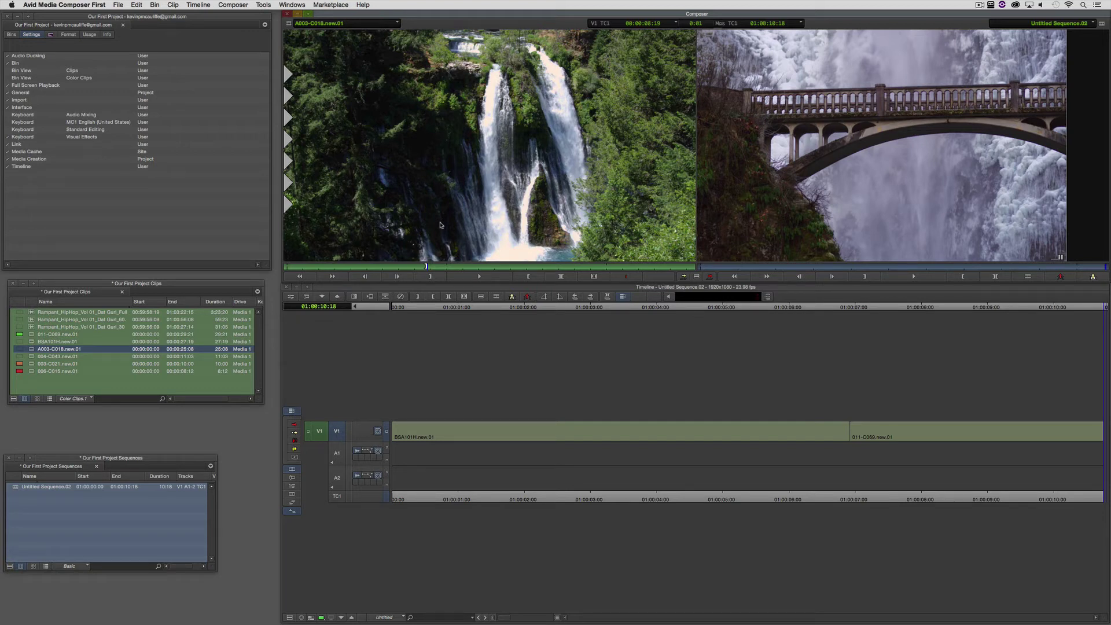
{"action": "left_click_drag", "start_coordinate": [427, 268], "coordinate": [446, 270]}
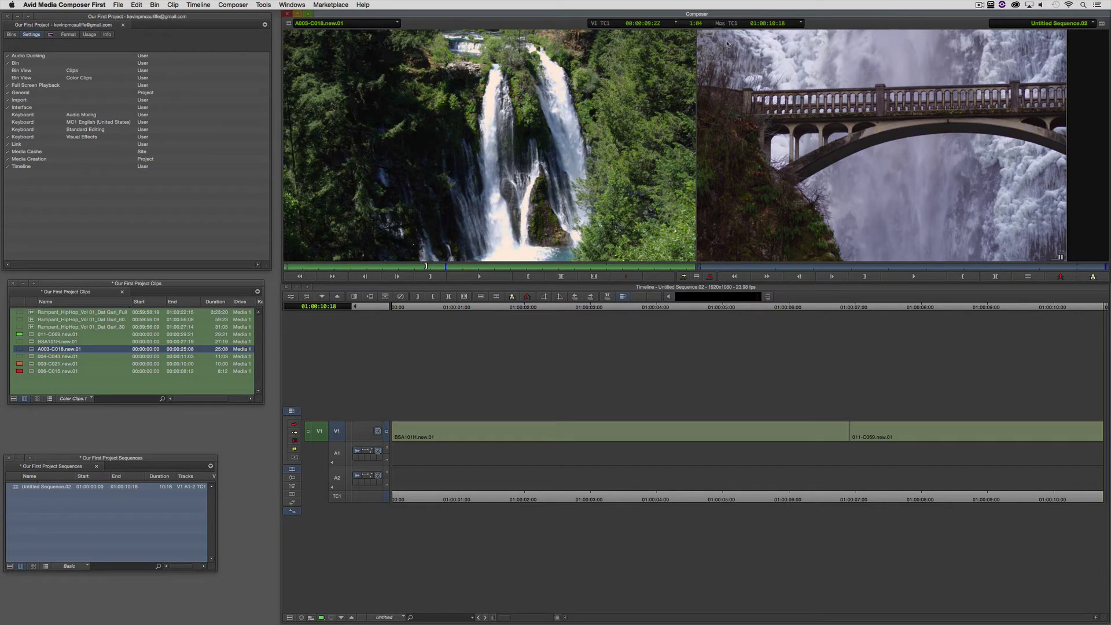
{"action": "left_click", "coordinate": [462, 266]}
{"action": "left_click_drag", "start_coordinate": [461, 266], "coordinate": [476, 265]}
Step: Mark an in point in A003-C018.new.01 and jump 3 seconds ahead by entering +300
{"action": "key", "text": "i"}
{"action": "key", "text": "j"}
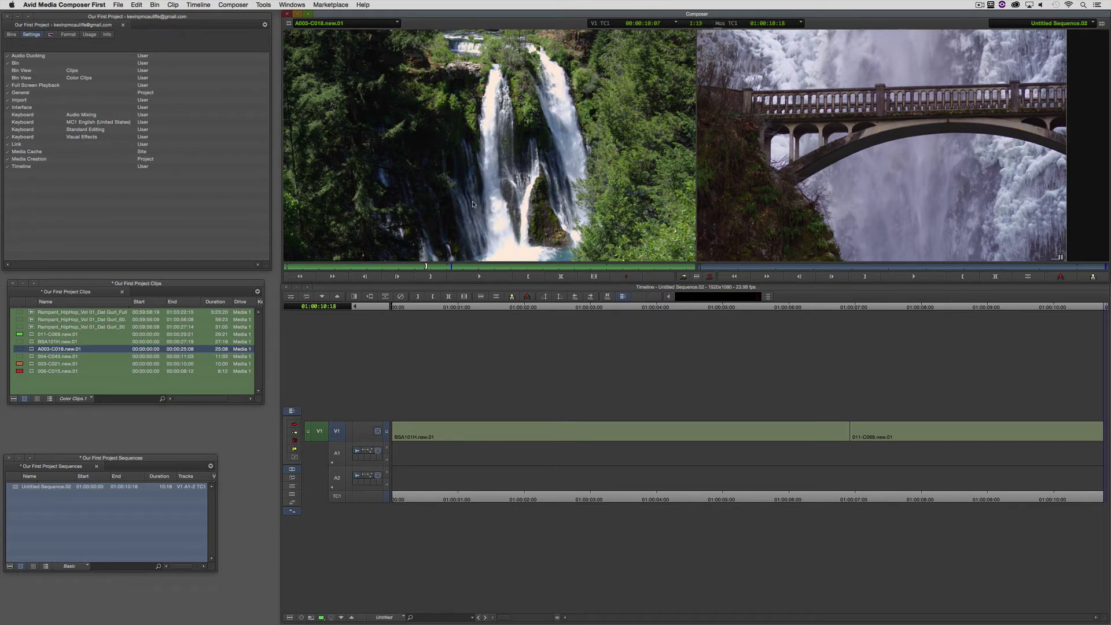
{"action": "type", "text": "i"}
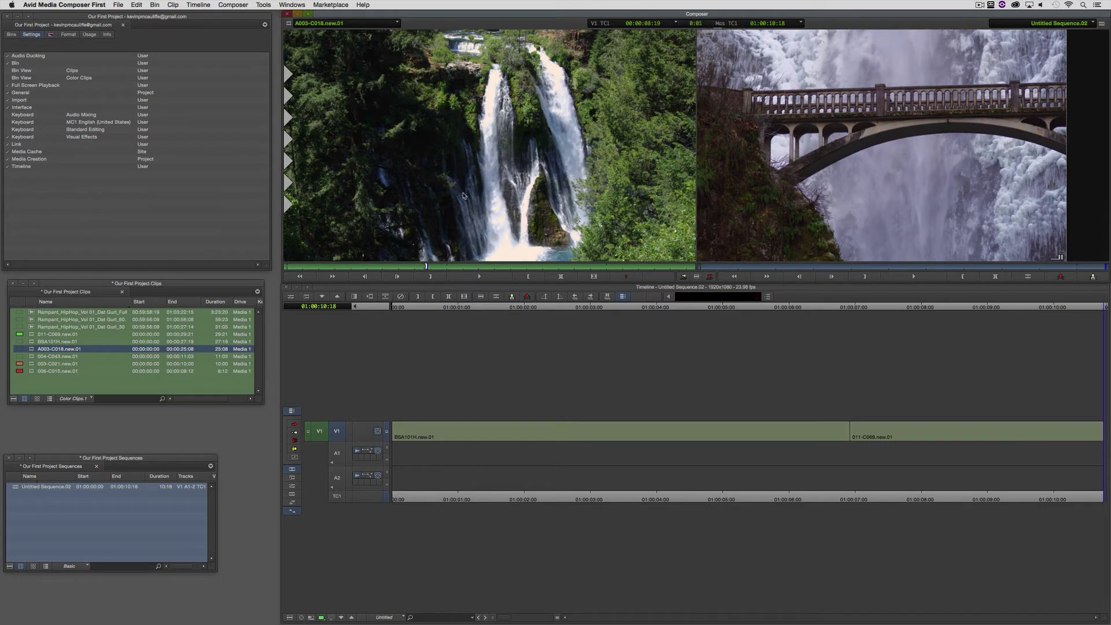
{"action": "type", "text": "+300"}
{"action": "key", "text": "BackSpace"}
{"action": "type", "text": "0"}
{"action": "key", "text": "BackSpace"}
{"action": "key", "text": "BackSpace"}
{"action": "type", "text": "00"}
{"action": "key", "text": "Return"}
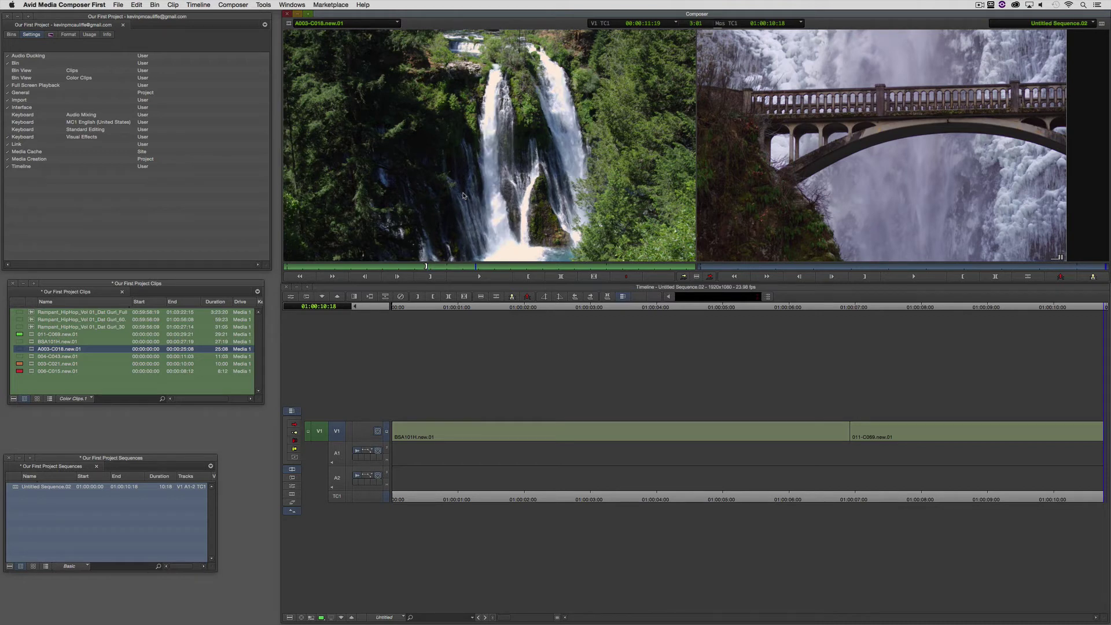
Step: Re-mark the in point at 08:19 and mark the out point at 11:18
{"action": "key", "text": "i"}
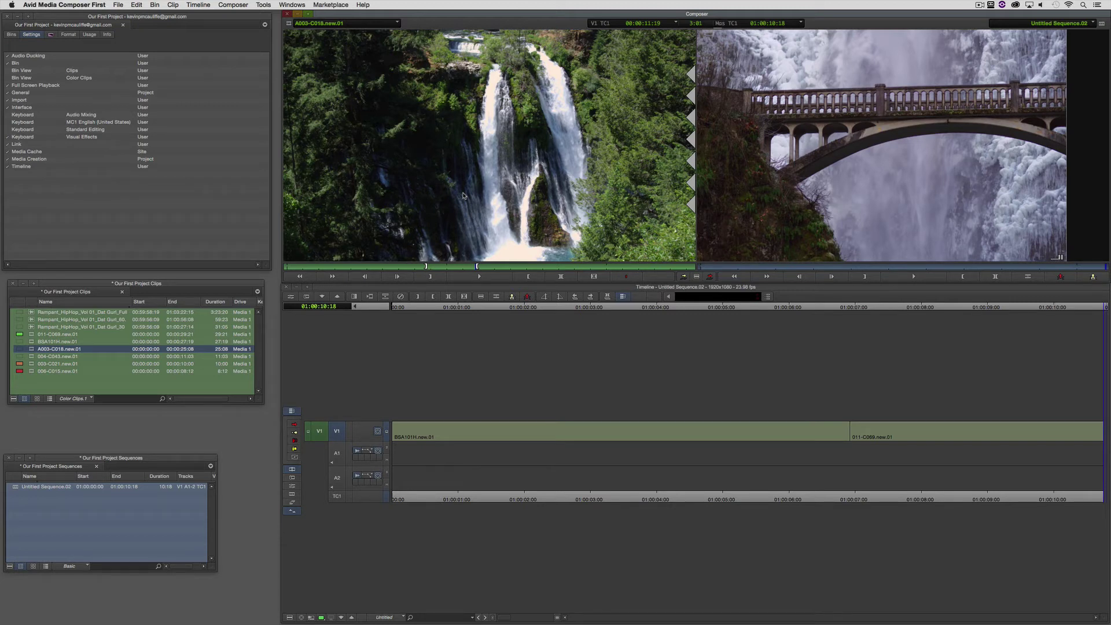
{"action": "key", "text": "w"}
{"action": "key", "text": "i"}
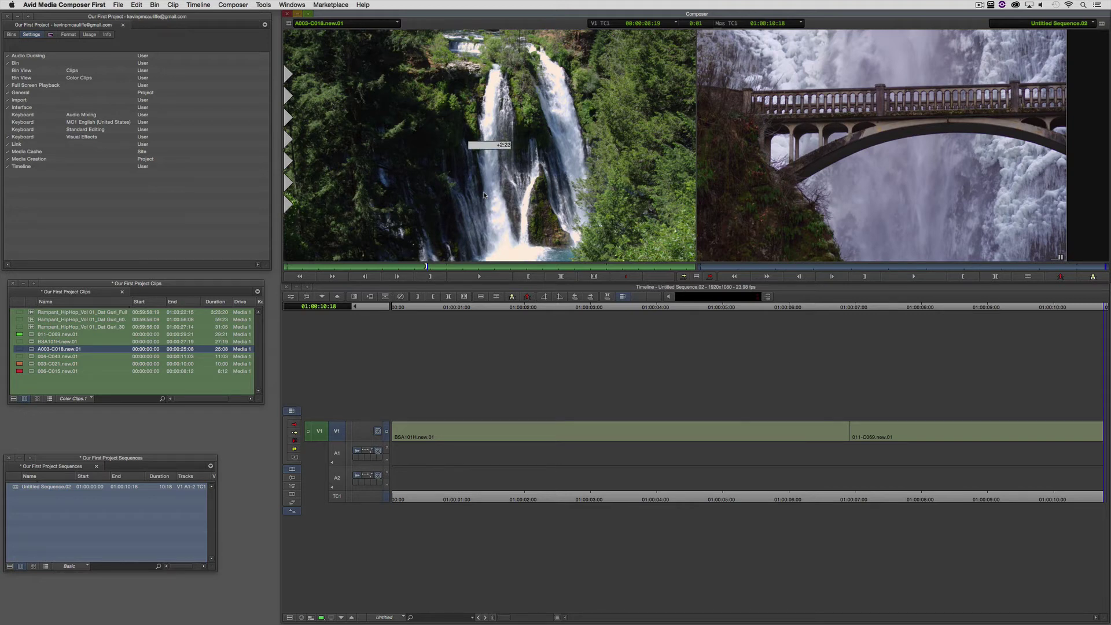
{"action": "key", "text": "Return"}
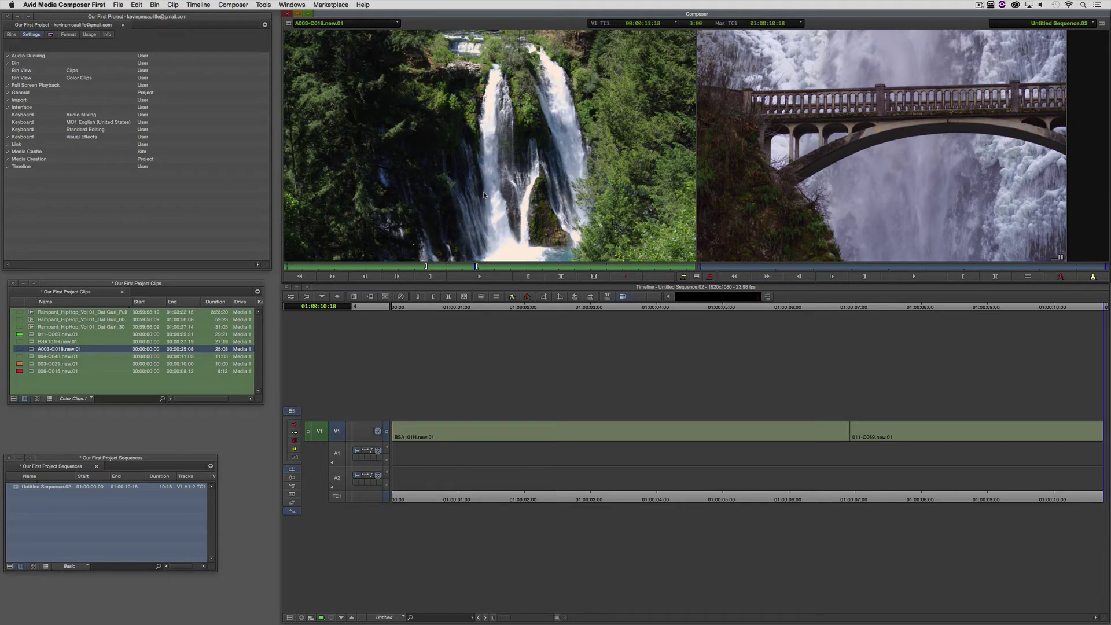
{"action": "key", "text": "o"}
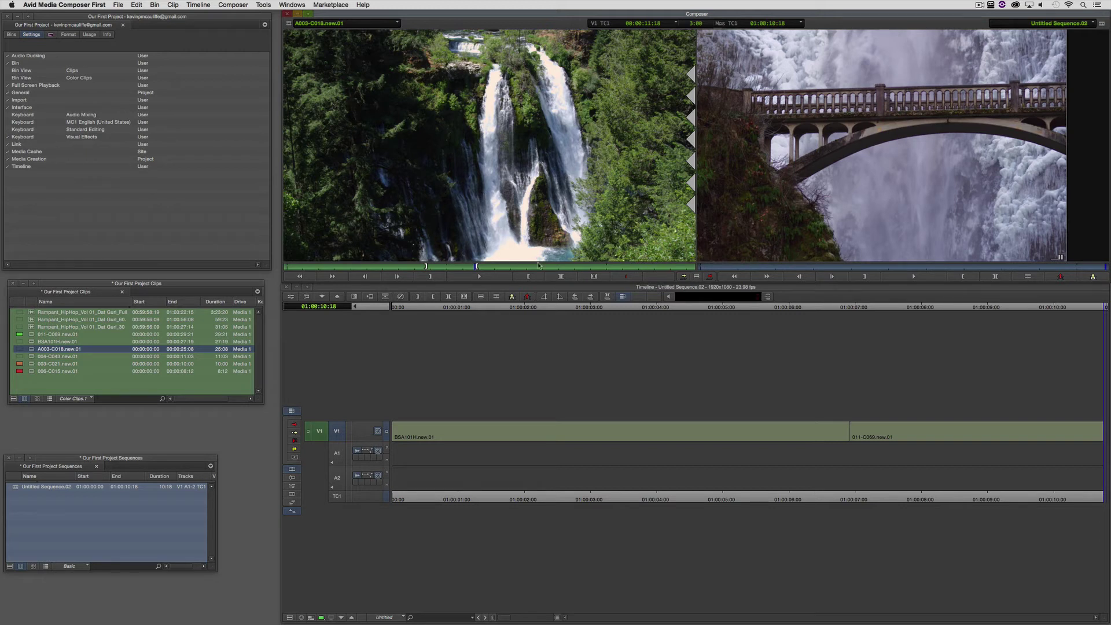
Step: Park the sequence at 01:00:05:03 in BSA101H.new.01 and overwrite the 3-second waterfall shot onto V1
{"action": "left_click", "coordinate": [894, 442]}
{"action": "mouse_move", "coordinate": [894, 442]}
{"action": "left_mouse_down"}
{"action": "mouse_move", "coordinate": [852, 441]}
{"action": "mouse_move", "coordinate": [914, 439]}
{"action": "left_mouse_up"}
{"action": "key", "text": "a"}
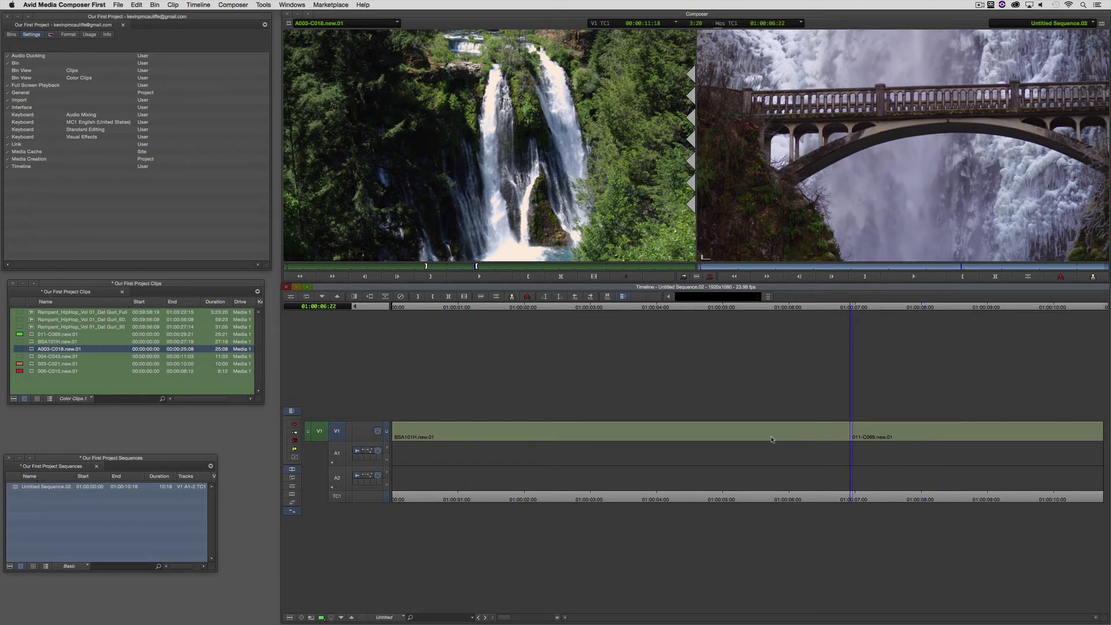
{"action": "left_click", "coordinate": [761, 439]}
{"action": "mouse_move", "coordinate": [729, 438]}
{"action": "left_mouse_down"}
{"action": "mouse_move", "coordinate": [619, 435]}
{"action": "mouse_move", "coordinate": [730, 443]}
{"action": "left_mouse_up"}
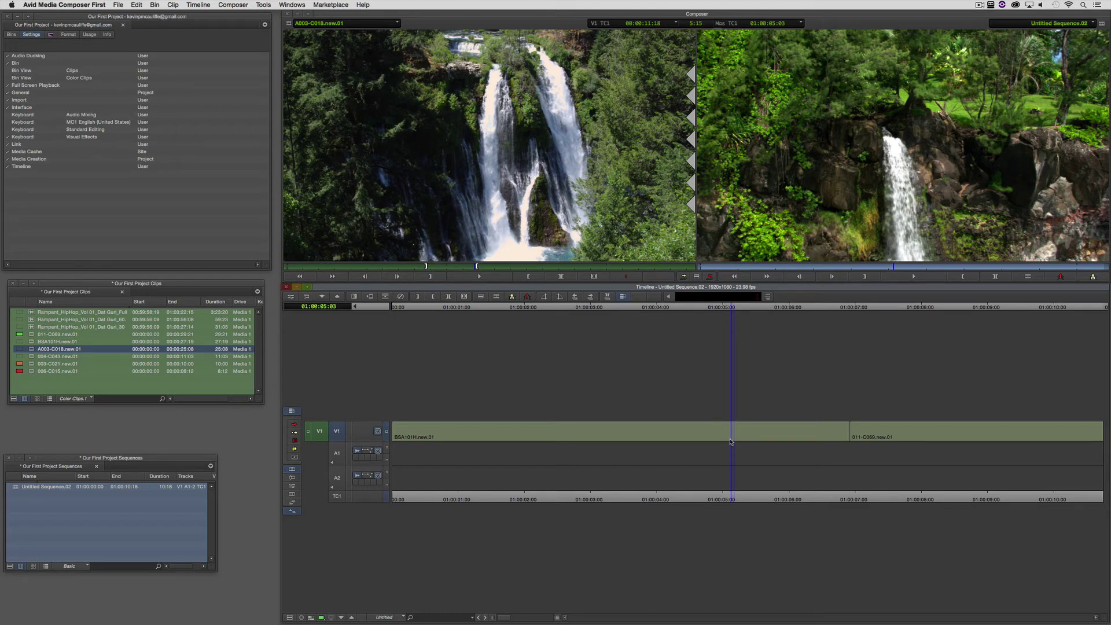
{"action": "key", "text": "b"}
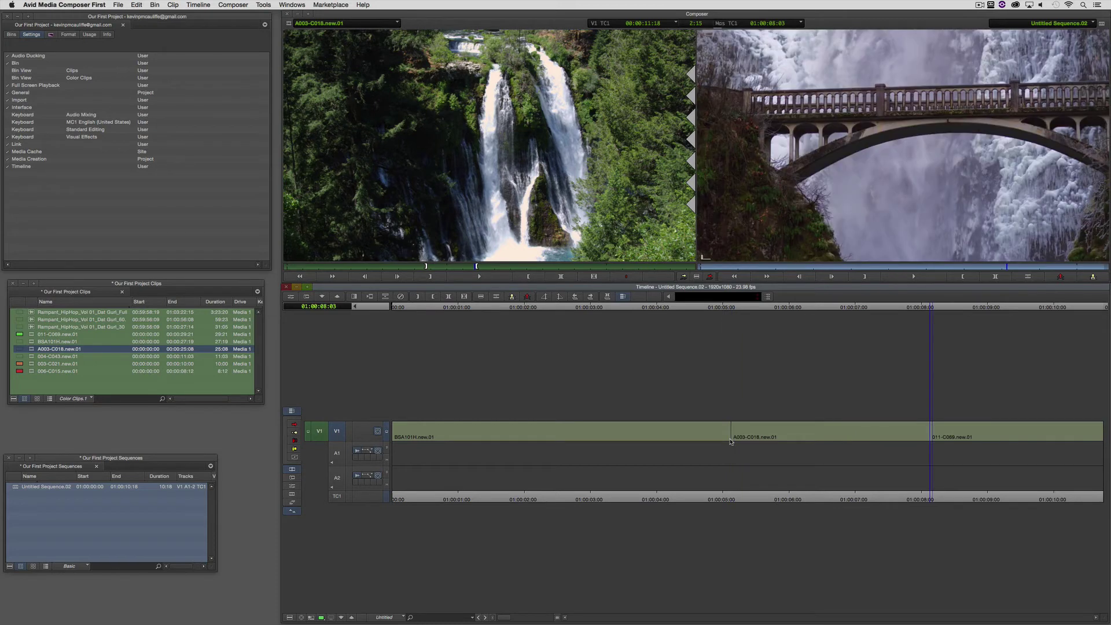
{"action": "left_click_drag", "start_coordinate": [731, 442], "coordinate": [561, 438]}
{"action": "key", "text": "space"}
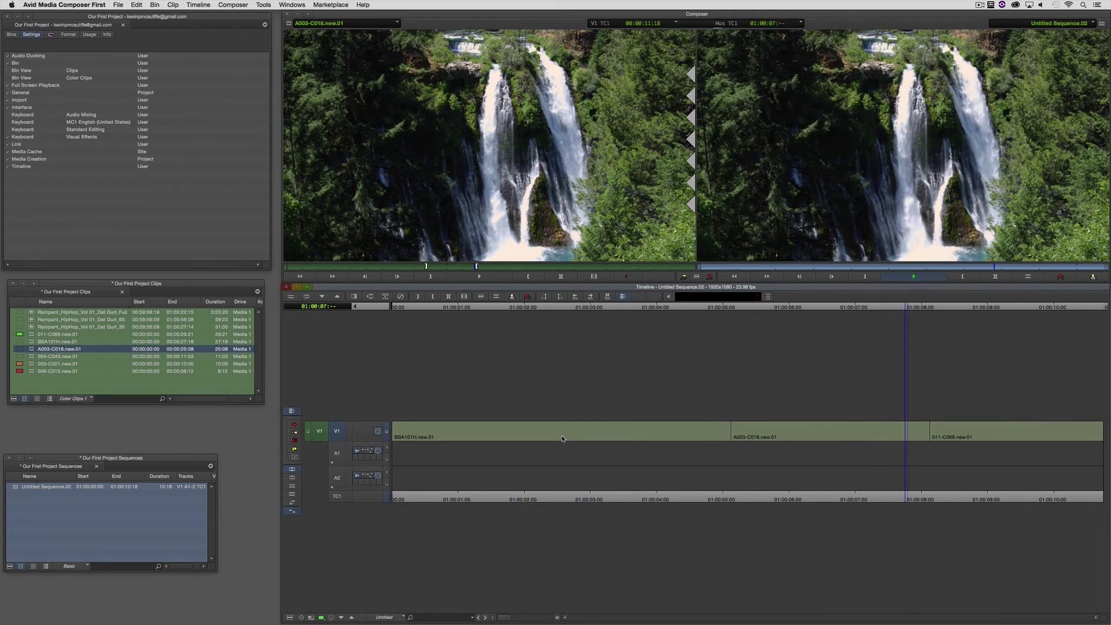
{"action": "key", "text": "space"}
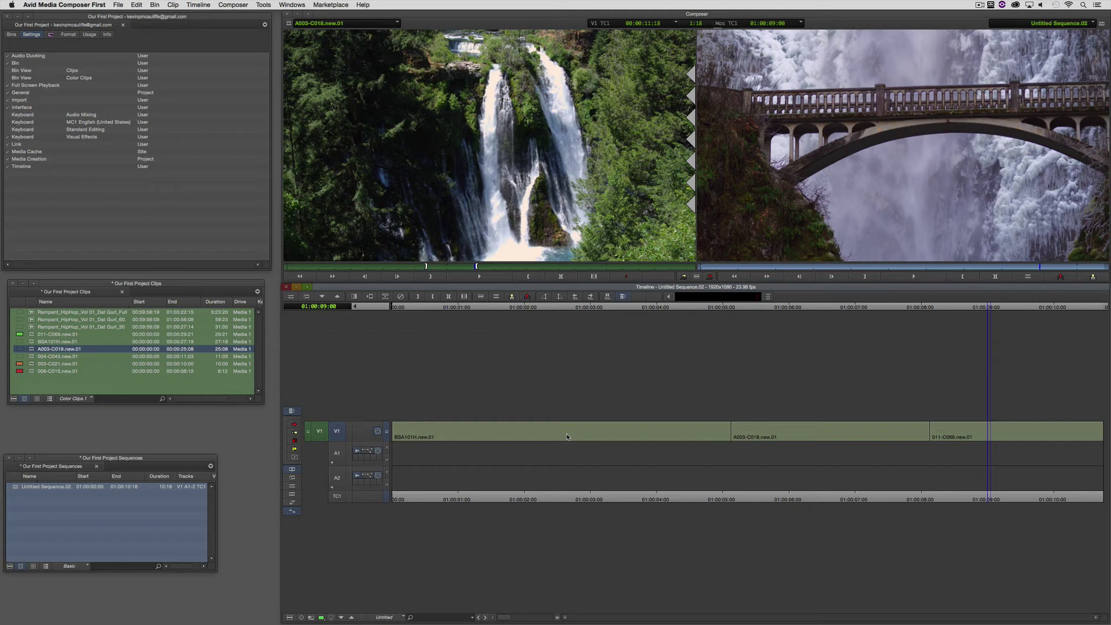
Step: Undo the overwrite, try splicing the shot at 01:00:05:03, compare via undo/redo, then undo it
{"action": "key", "text": "x"}
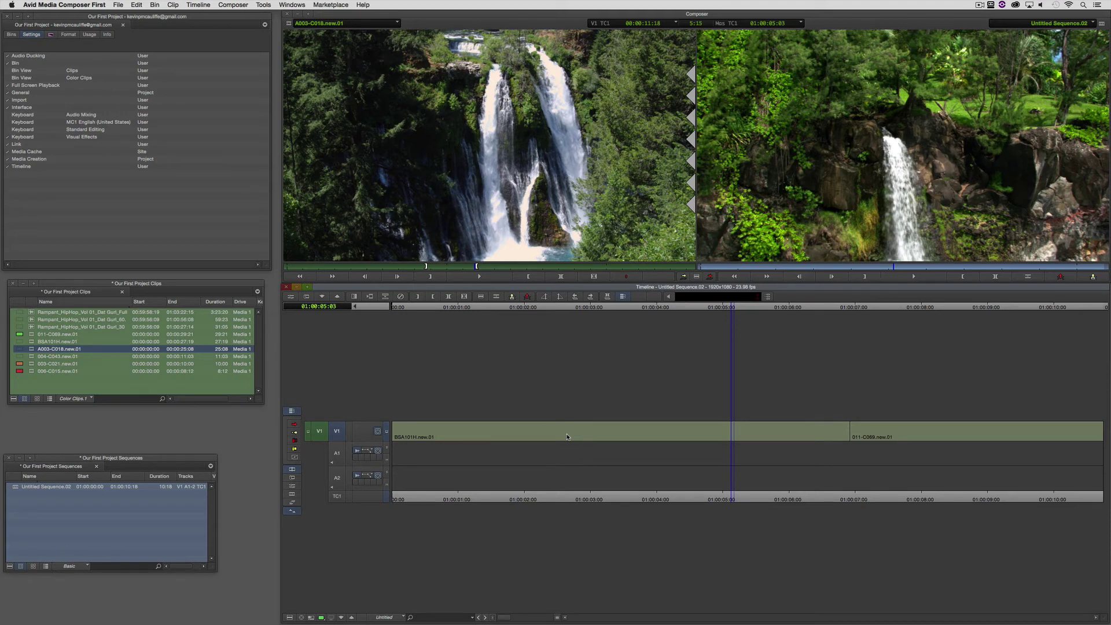
{"action": "key", "text": "v"}
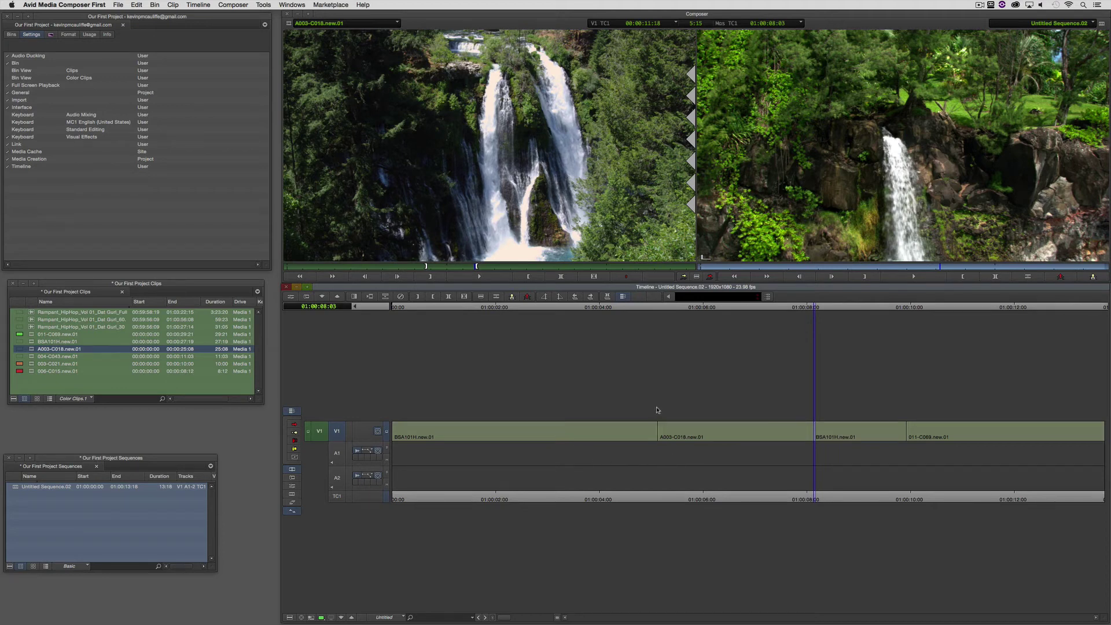
{"action": "key", "text": "super+z"}
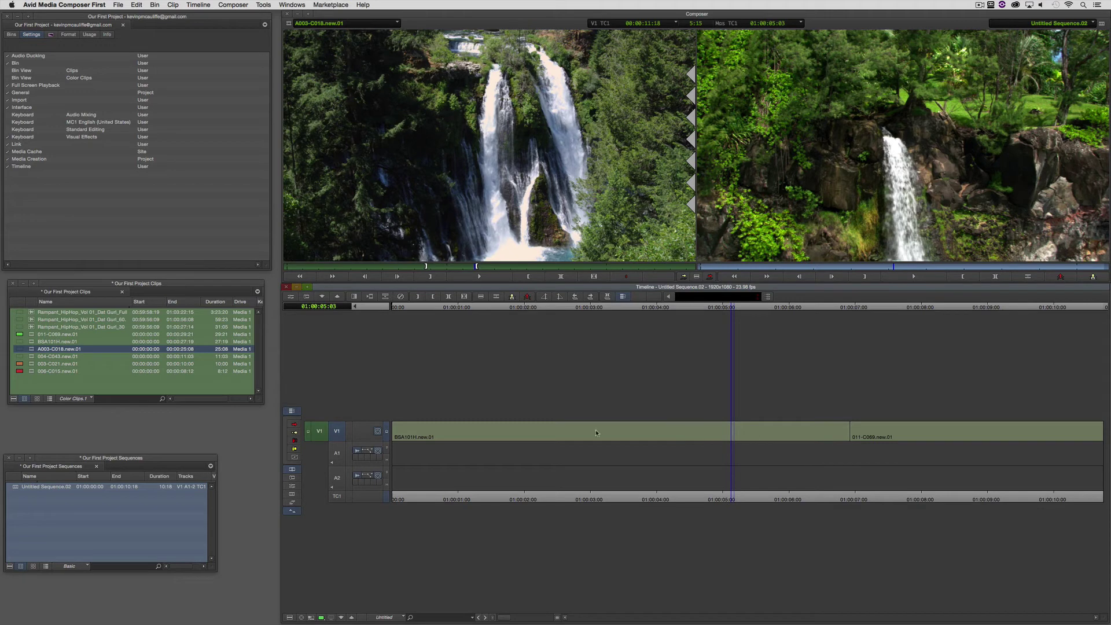
{"action": "key", "text": "super+shift+z"}
{"action": "left_click", "coordinate": [575, 436]}
{"action": "key", "text": "space"}
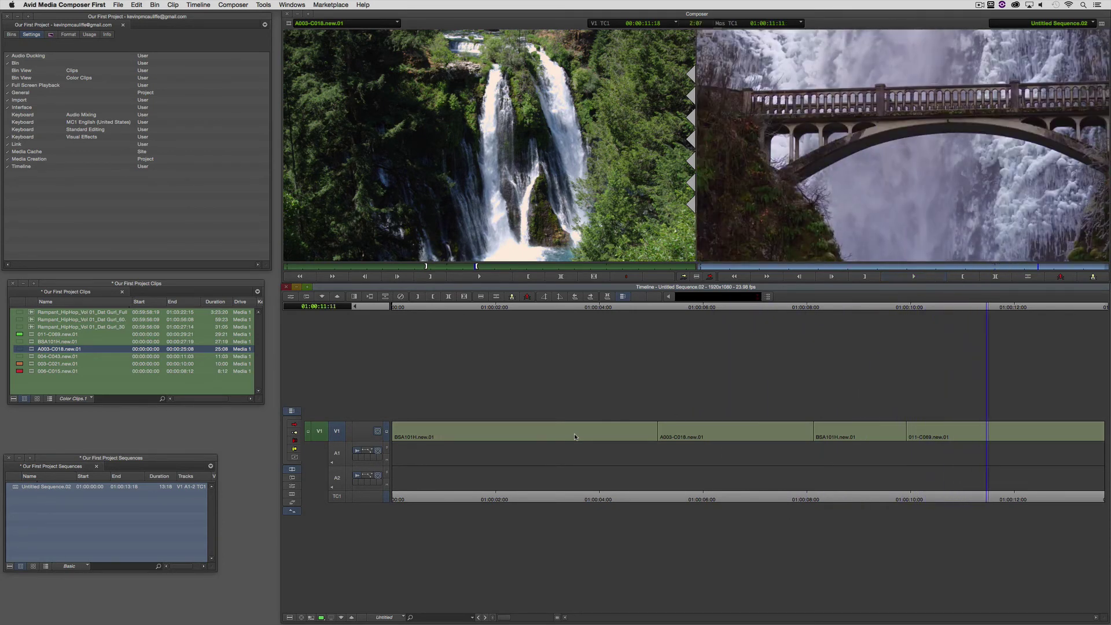
{"action": "key", "text": "super+z"}
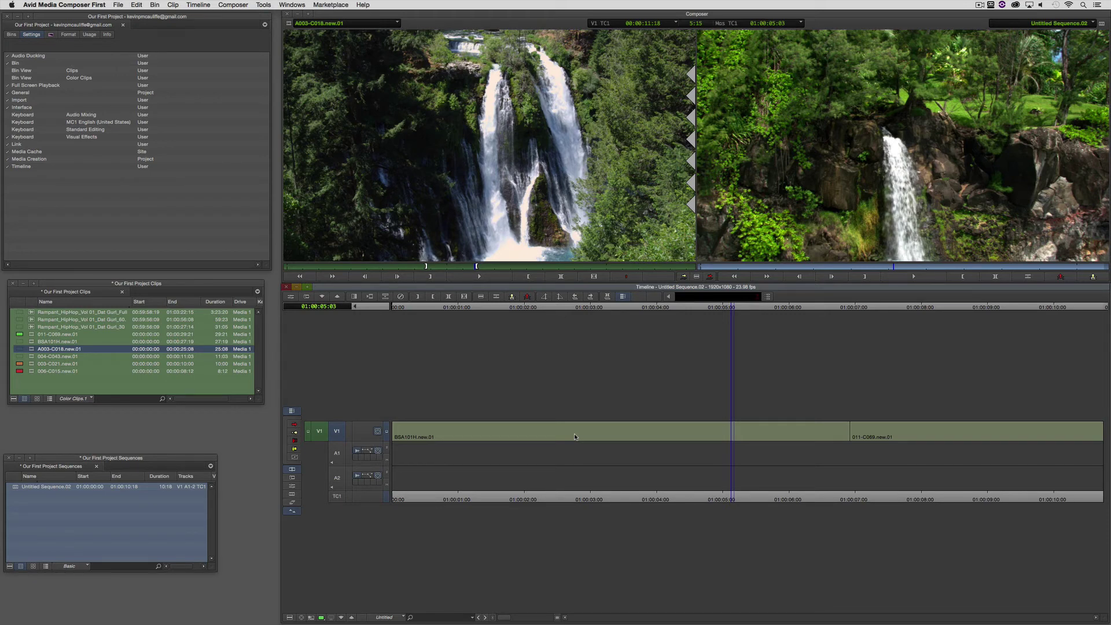
{"action": "left_click", "coordinate": [912, 272]}
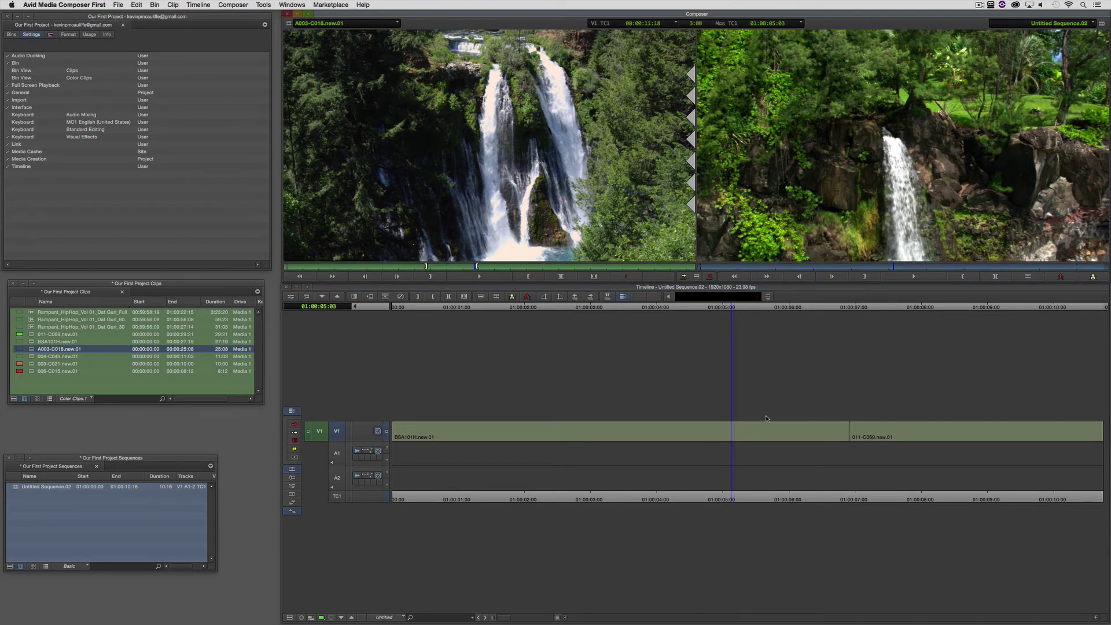
{"action": "left_click", "coordinate": [804, 436], "text": "super"}
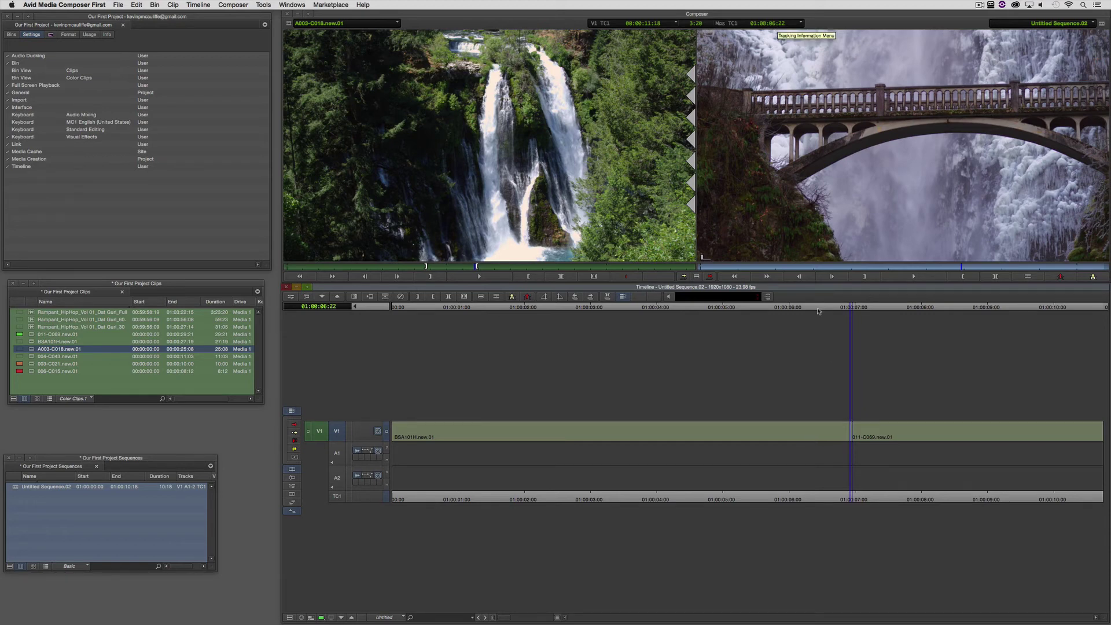
{"action": "left_click_drag", "start_coordinate": [832, 431], "coordinate": [512, 397]}
{"action": "left_click", "coordinate": [853, 435]}
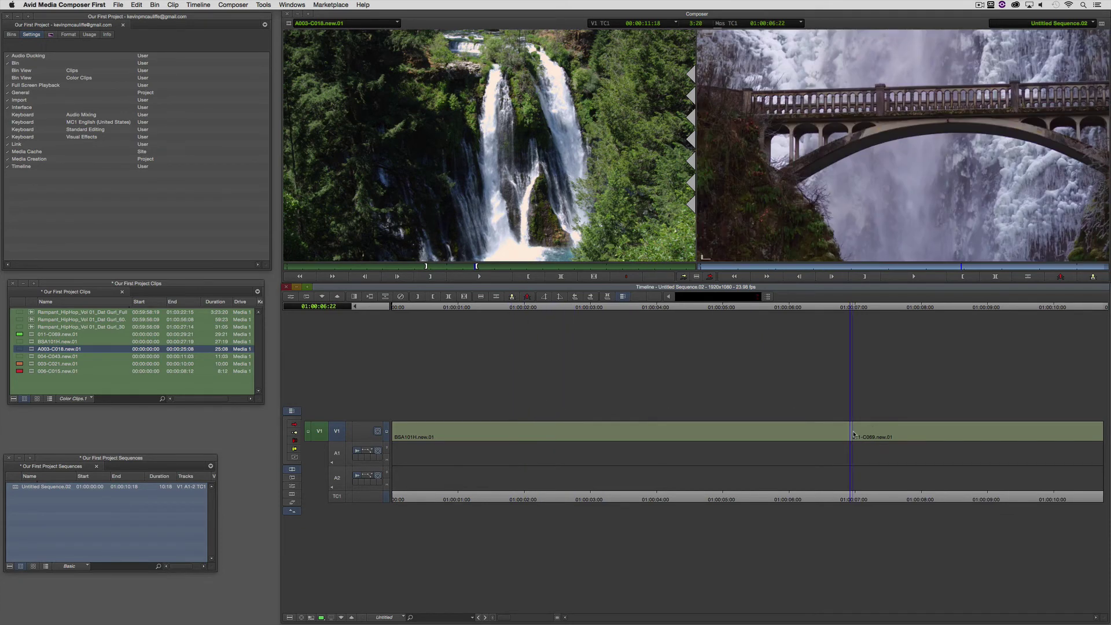
{"action": "key", "text": "q"}
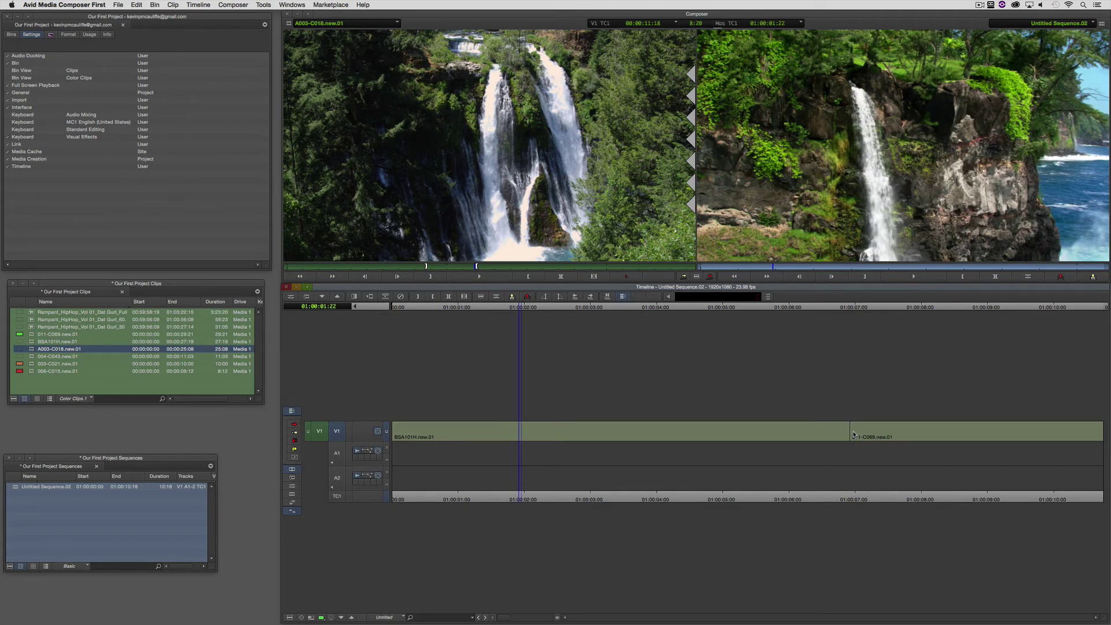
{"action": "key", "text": "v"}
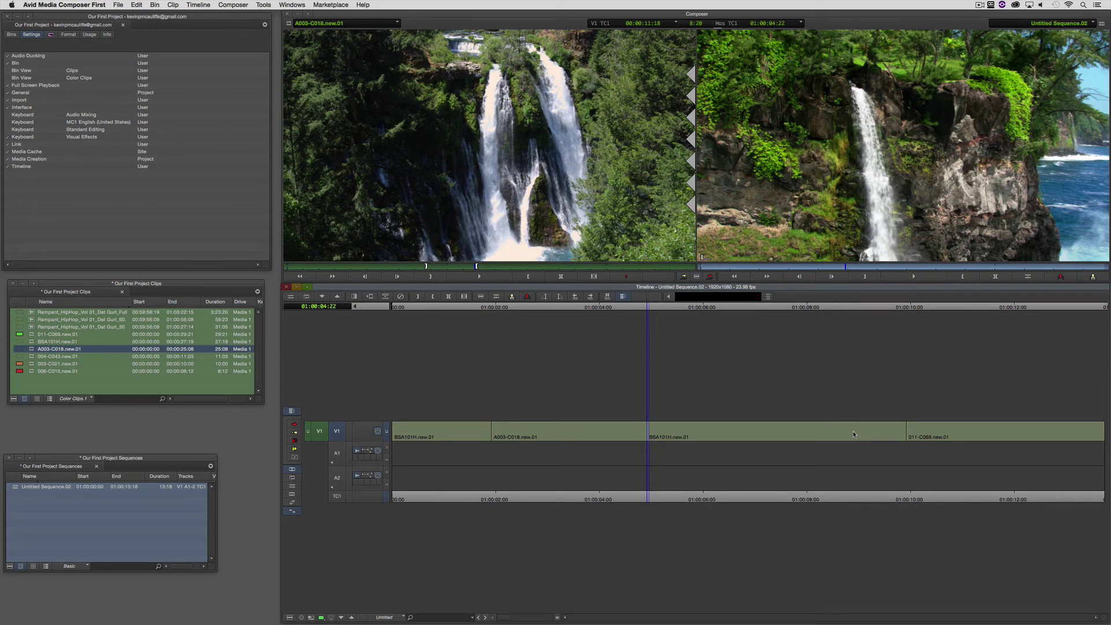
{"action": "key", "text": "super+z"}
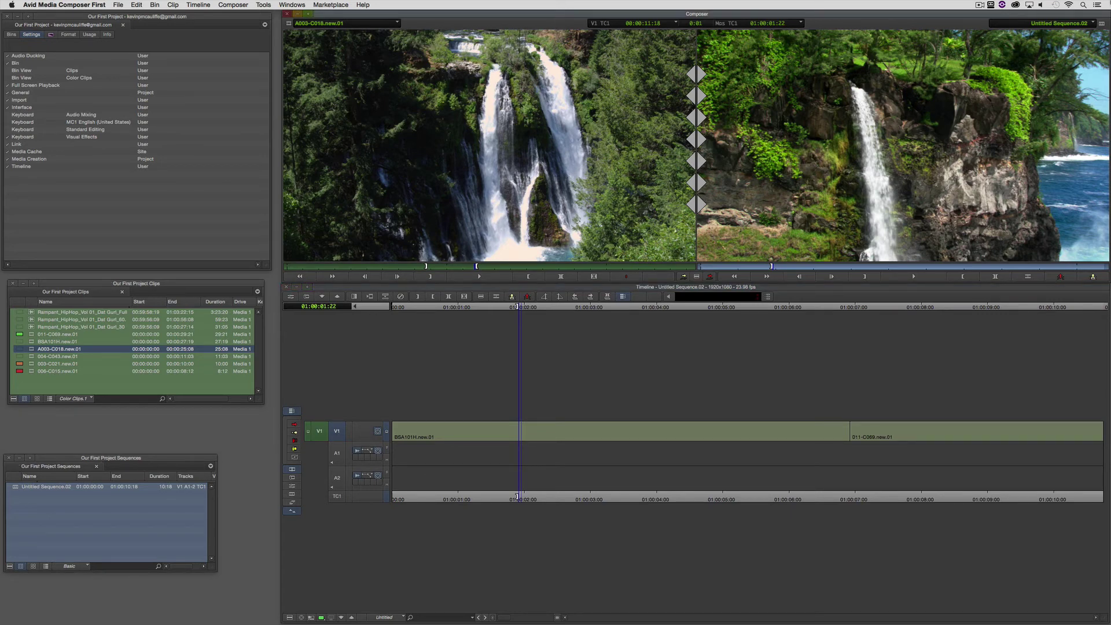
Step: Load the 003-C021 hillside clip in the Source monitor and clear the Record monitor
{"action": "left_click", "coordinate": [44, 392]}
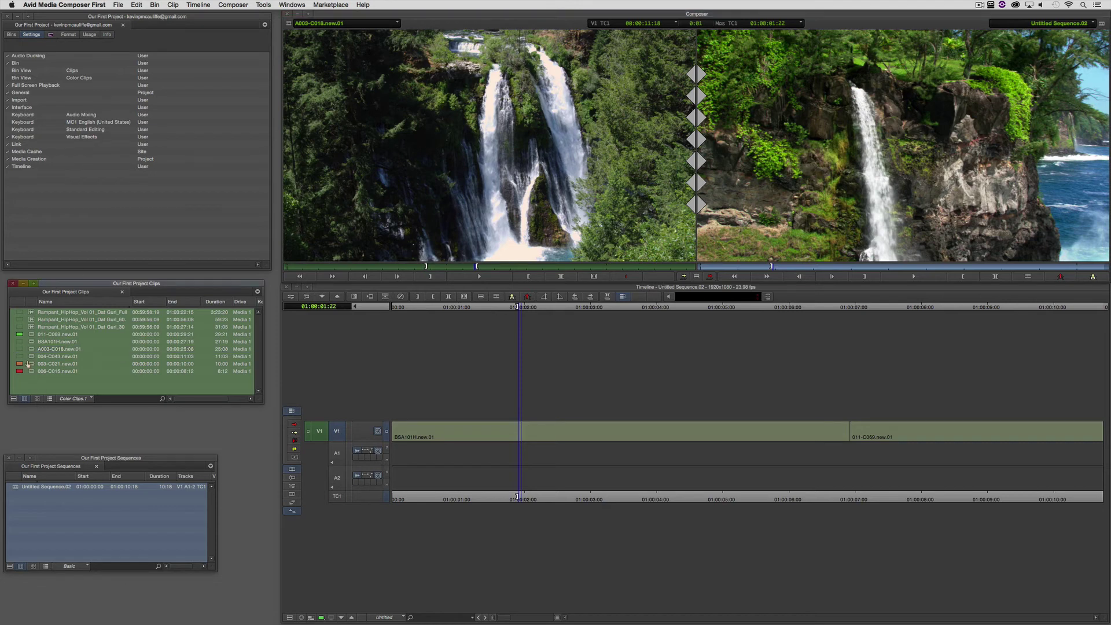
{"action": "left_click", "coordinate": [32, 365]}
{"action": "double_click", "coordinate": [31, 365]}
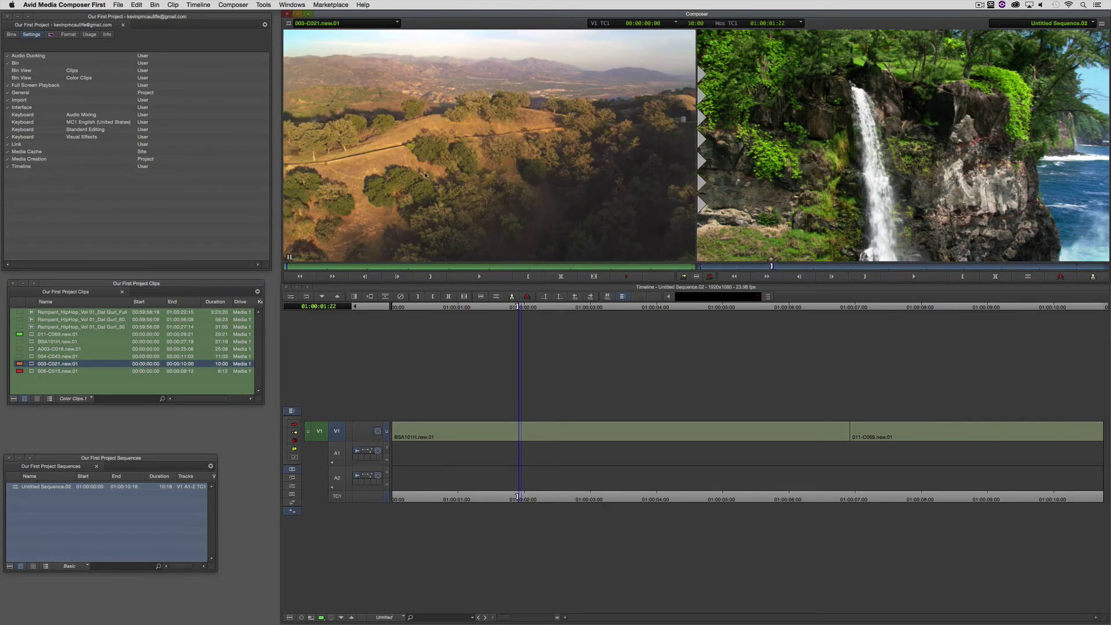
{"action": "left_click", "coordinate": [1054, 24]}
{"action": "left_click", "coordinate": [1053, 33]}
Step: Mark a five-second section of 003-C021 and splice it into a new sequence
{"action": "key", "text": "space"}
{"action": "left_click", "coordinate": [430, 276]}
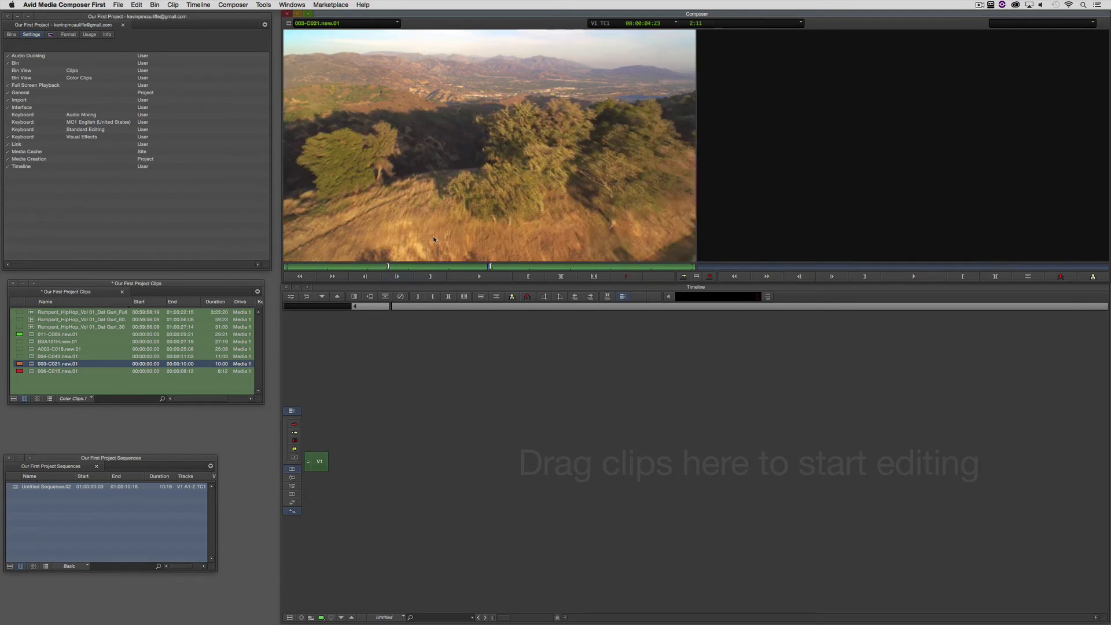
{"action": "key", "text": "i"}
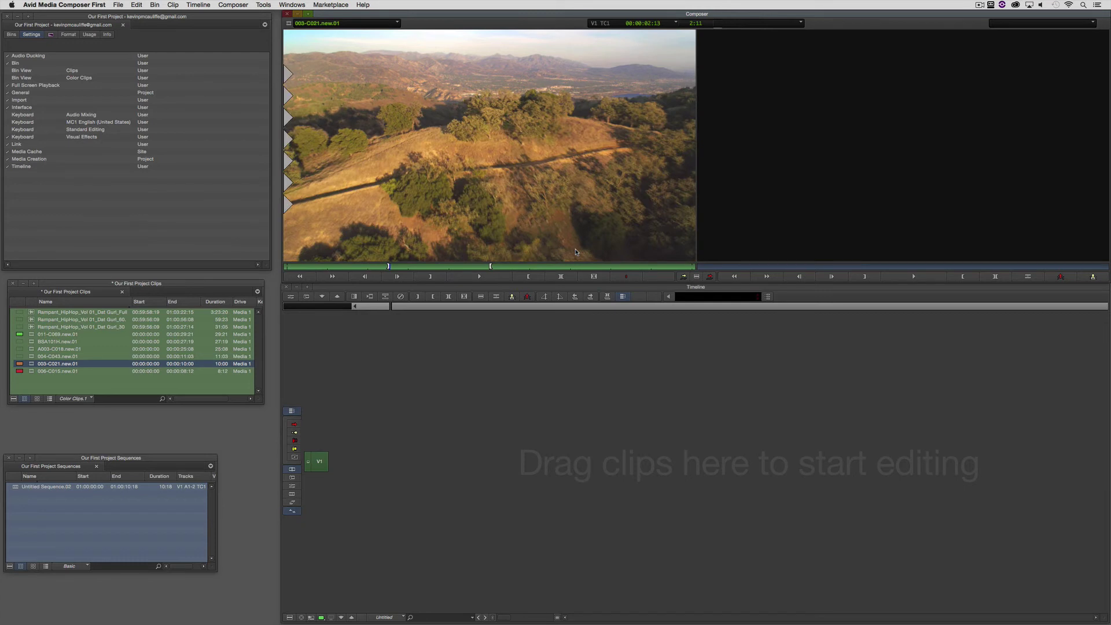
{"action": "type", "text": "23"}
{"action": "key", "text": "Return"}
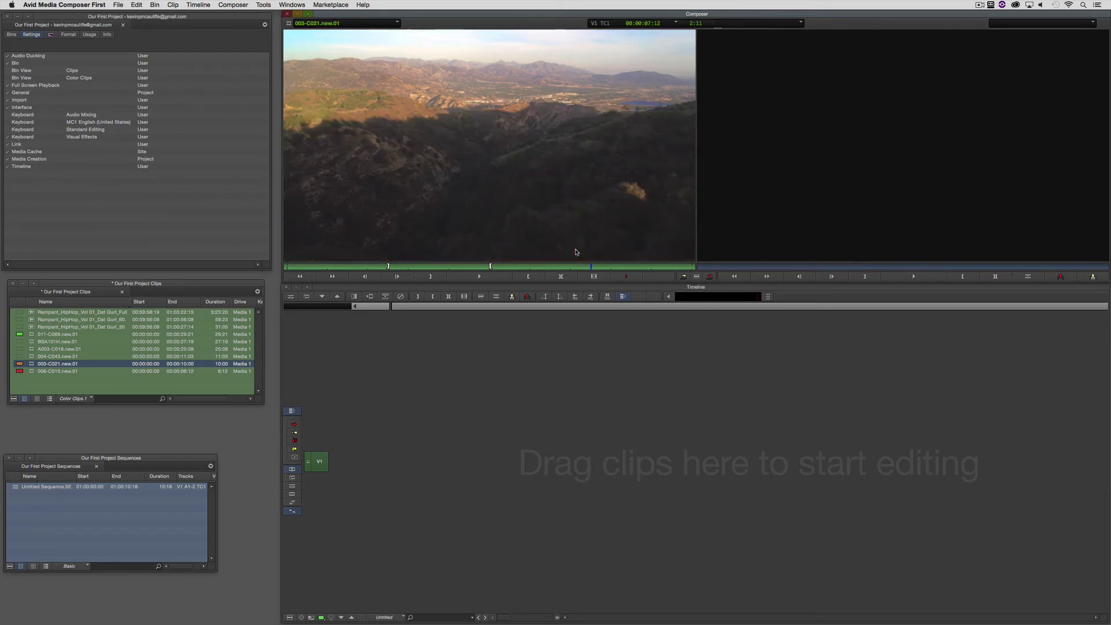
{"action": "key", "text": "i"}
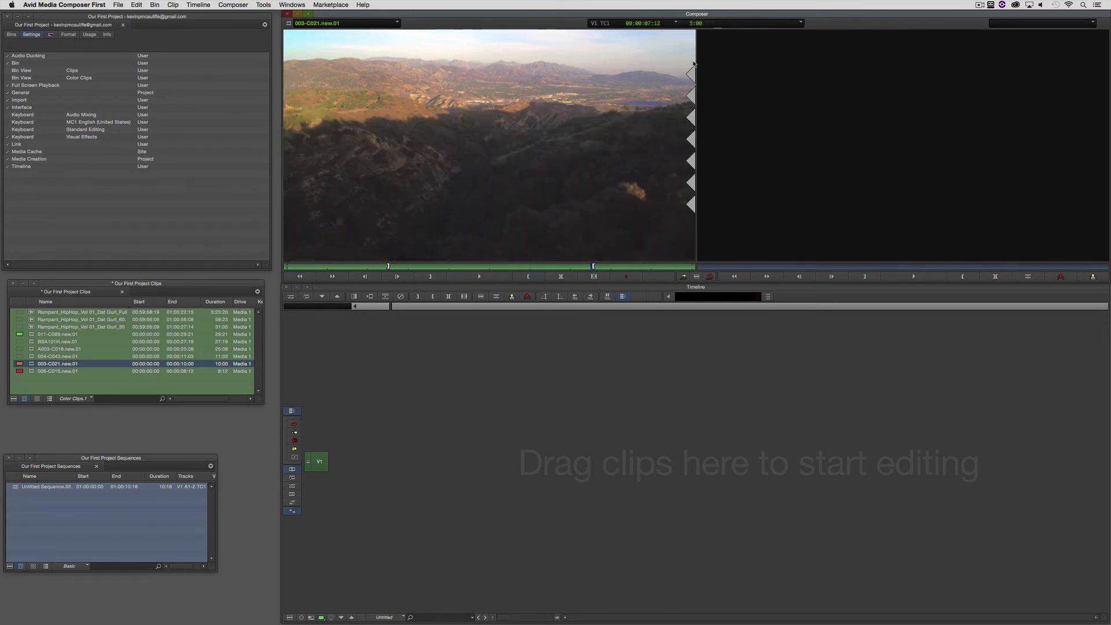
{"action": "key", "text": "v"}
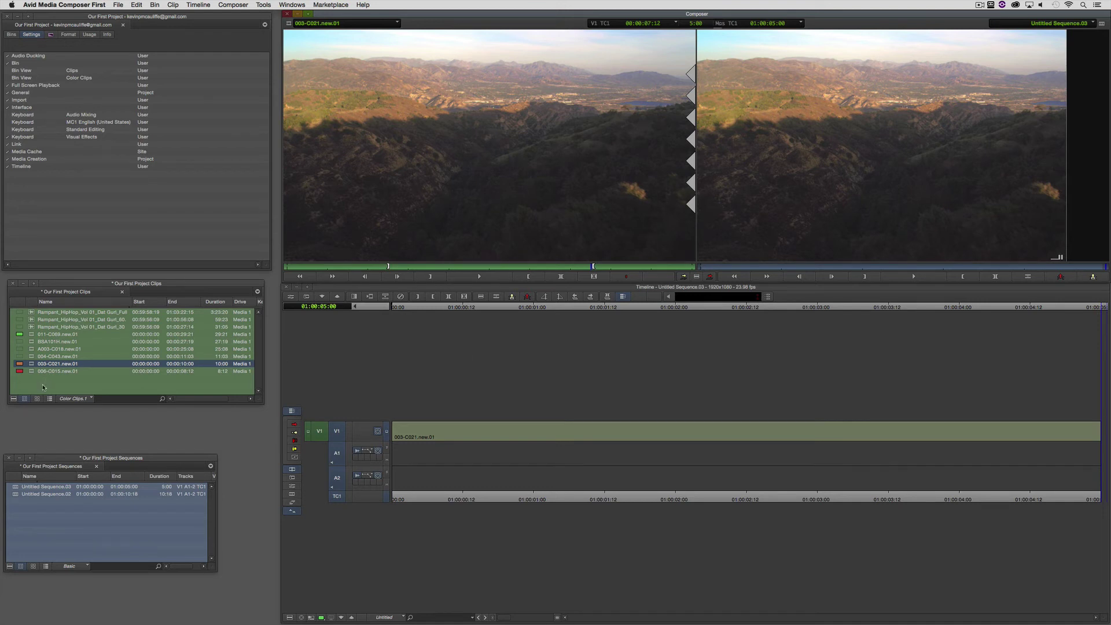
Step: Rename Untitled Sequence.02 to 'Waterfall Timeline' and Untitled Sequence.03 to 'Mountain Timeline'
{"action": "left_click", "coordinate": [46, 494]}
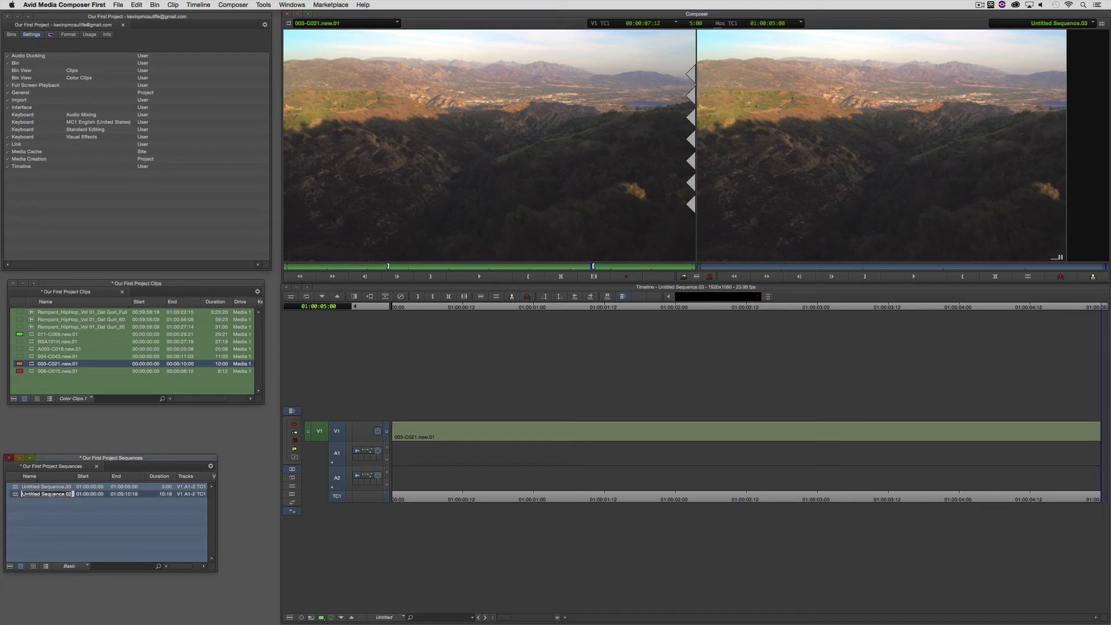
{"action": "type", "text": "Waterfall Timeline"}
{"action": "key", "text": "Up"}
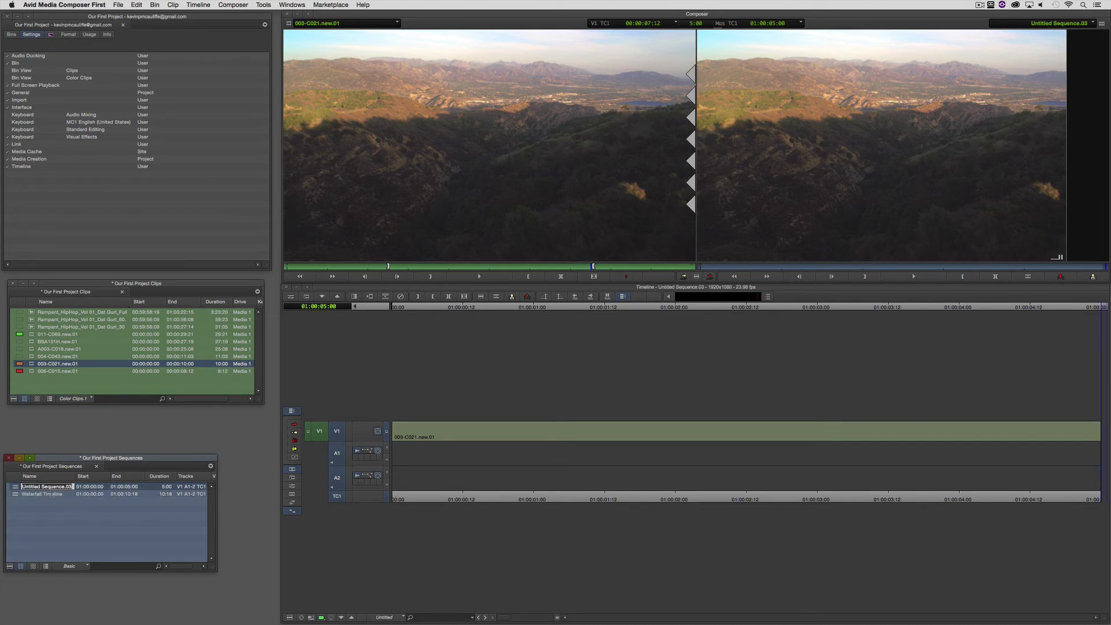
{"action": "type", "text": "Mountain Timeline"}
{"action": "key", "text": "Down"}
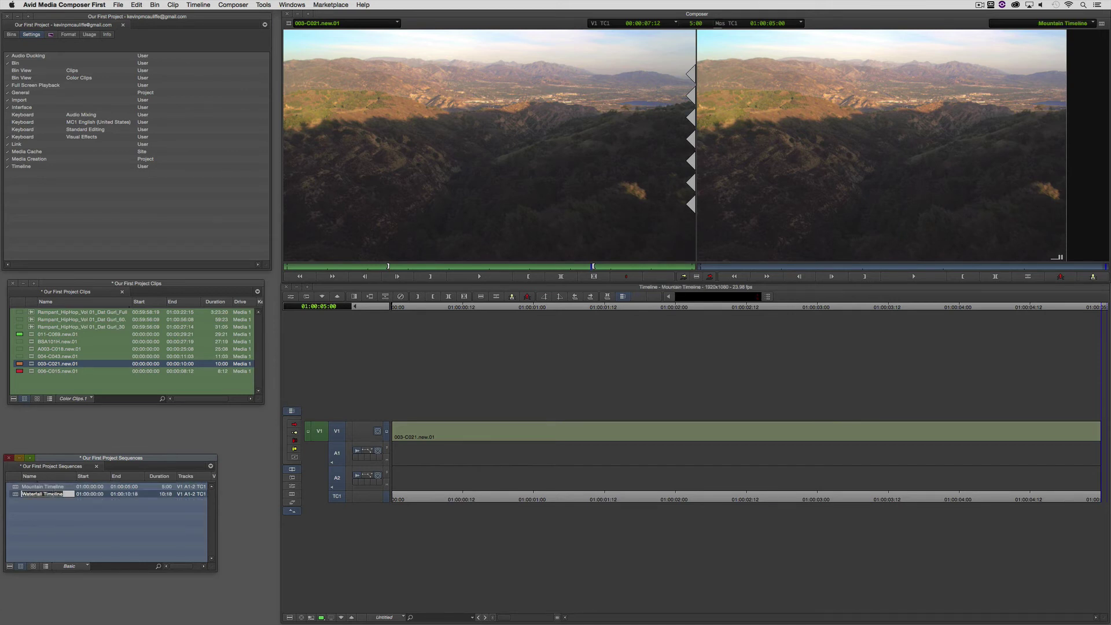
{"action": "left_click", "coordinate": [61, 501]}
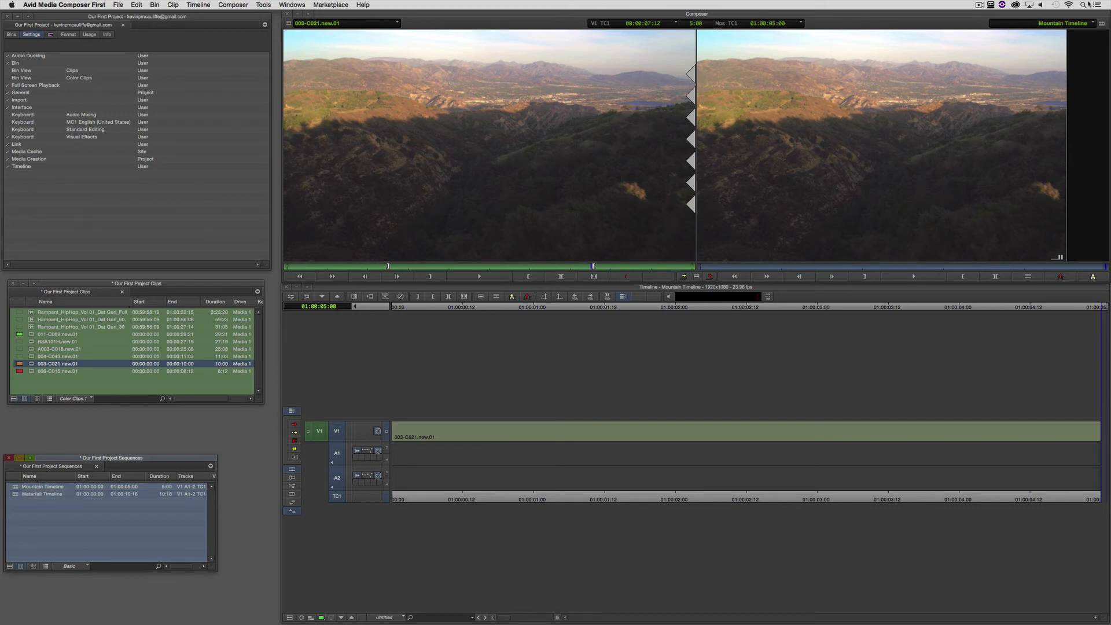
Step: Compare both sequences on the record side, ending with Mountain Timeline loaded
{"action": "double_click", "coordinate": [16, 494]}
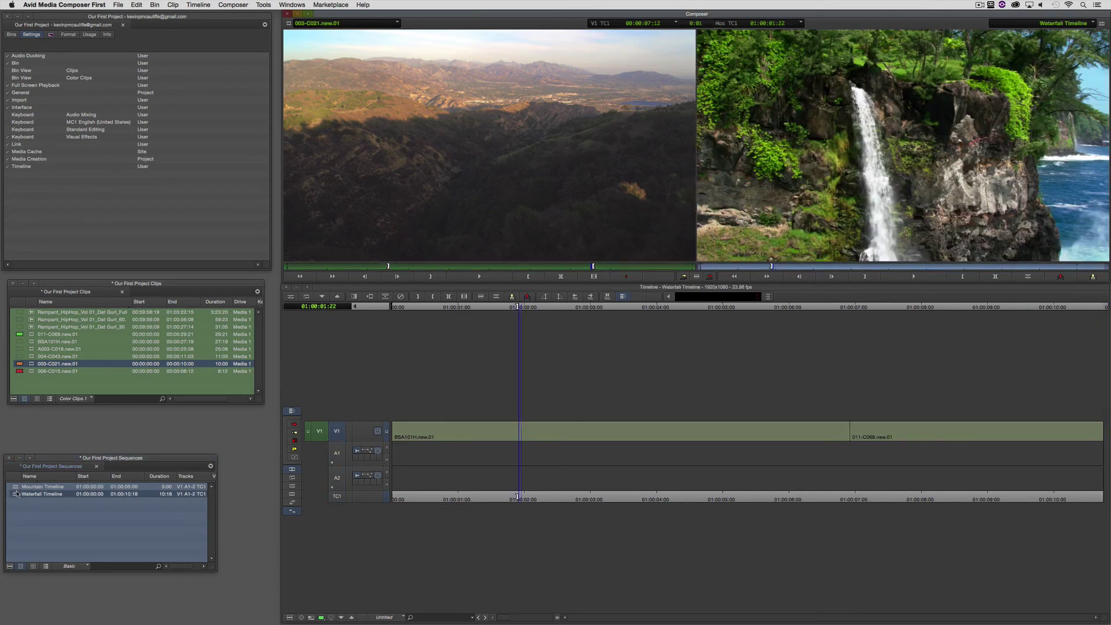
{"action": "double_click", "coordinate": [17, 486]}
{"action": "double_click", "coordinate": [16, 493]}
{"action": "double_click", "coordinate": [17, 487]}
{"action": "double_click", "coordinate": [16, 494]}
{"action": "double_click", "coordinate": [16, 487]}
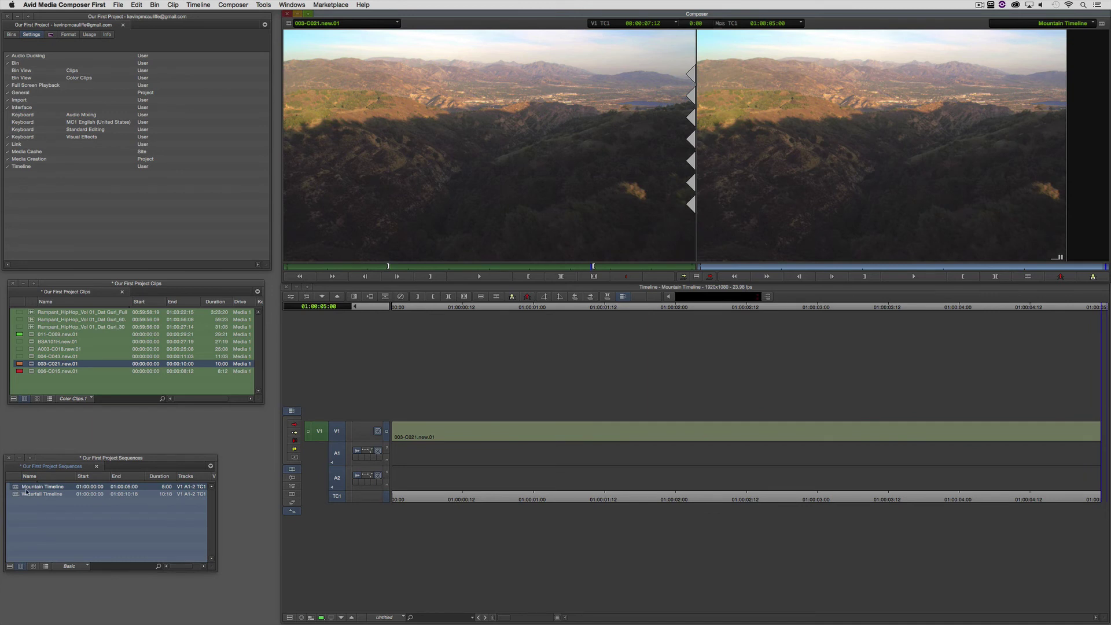
Step: Switch sequences from the recent list and scrub Waterfall Timeline to 01:00:04:03
{"action": "left_click", "coordinate": [1068, 25]}
{"action": "left_click", "coordinate": [1082, 59]}
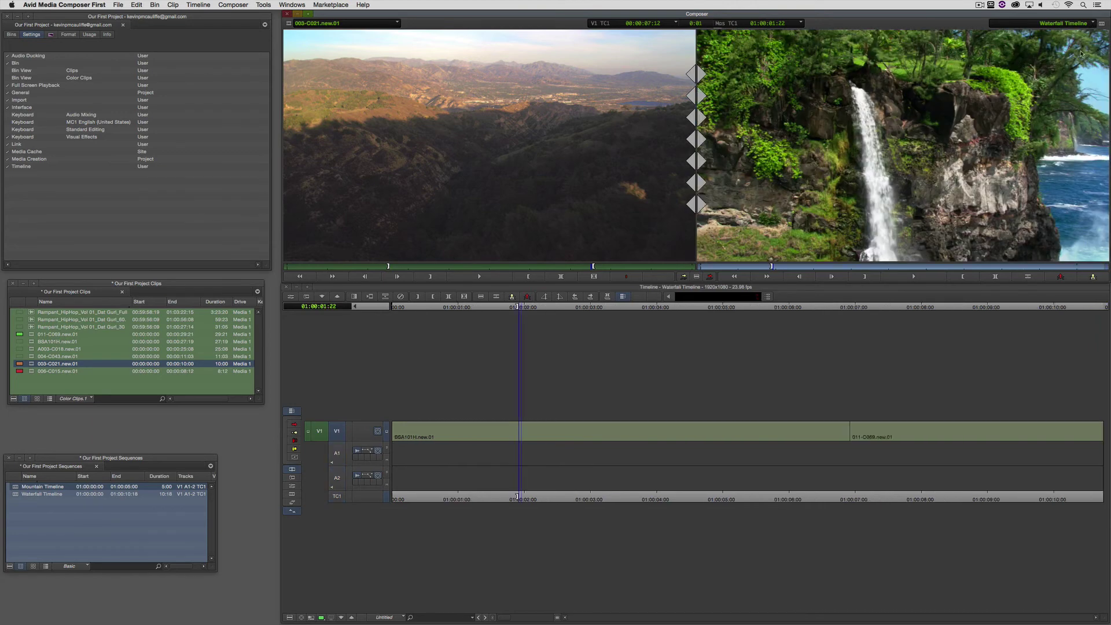
{"action": "left_click", "coordinate": [1080, 25]}
{"action": "left_click", "coordinate": [1078, 51]}
{"action": "left_click", "coordinate": [1078, 24]}
{"action": "left_click", "coordinate": [1081, 59]}
{"action": "left_click_drag", "start_coordinate": [796, 359], "coordinate": [604, 412]}
Step: Put Mountain Timeline on the record side and Waterfall Timeline in the Source monitor
{"action": "double_click", "coordinate": [16, 487]}
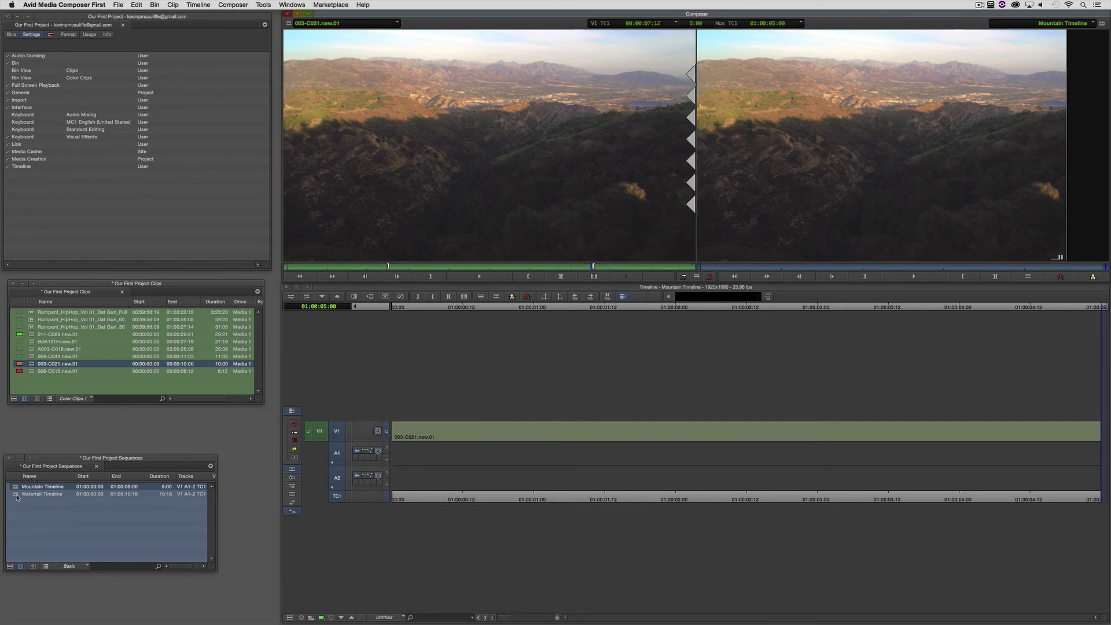
{"action": "double_click", "coordinate": [17, 495]}
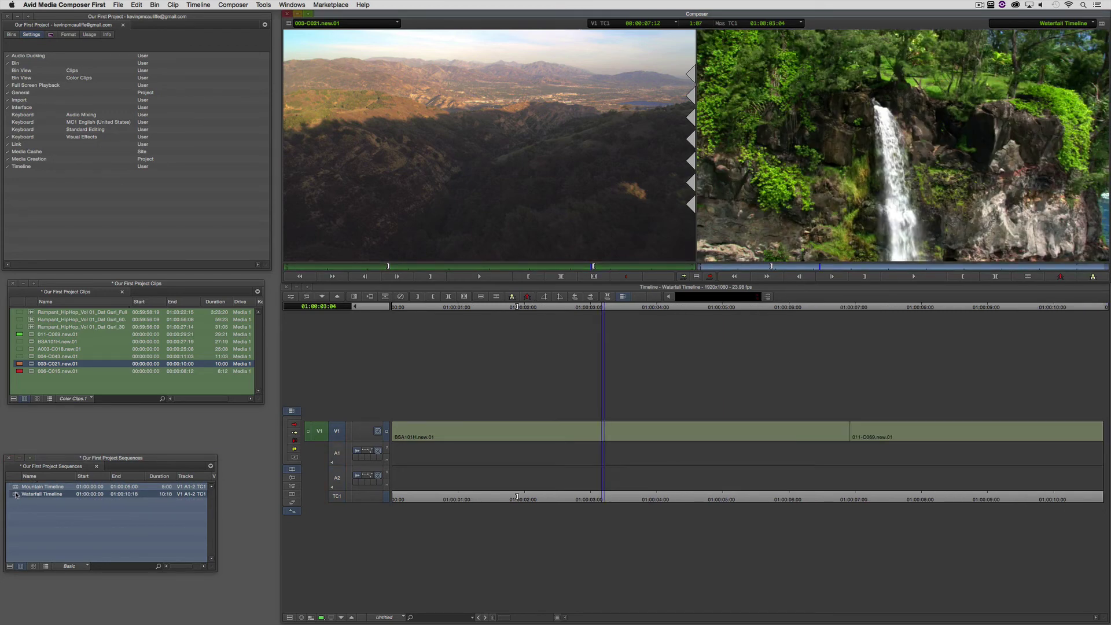
{"action": "double_click", "coordinate": [16, 487]}
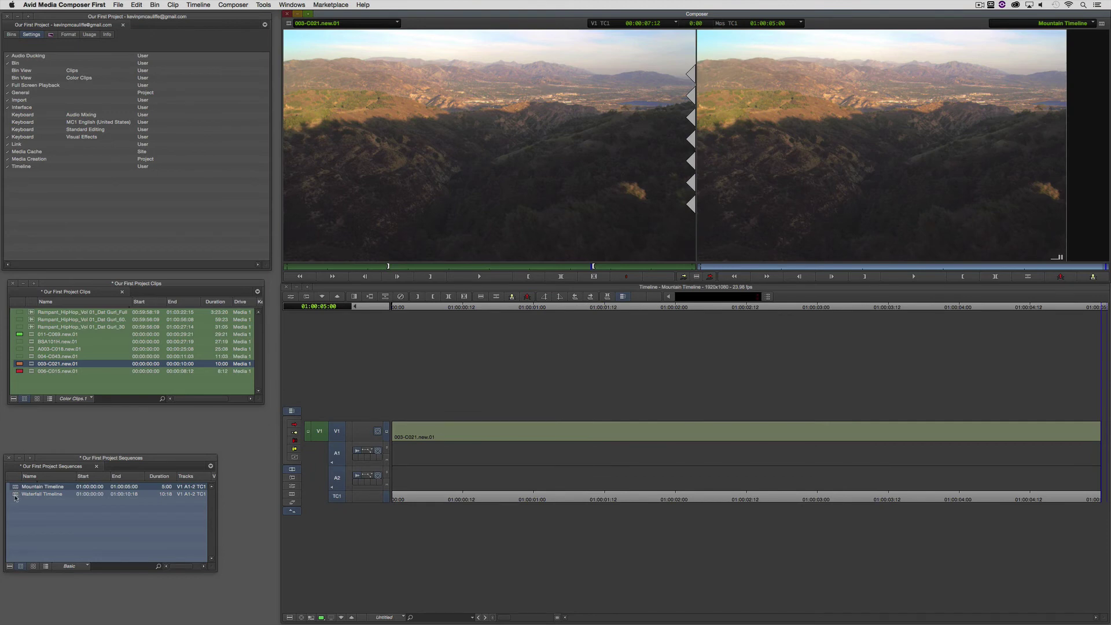
{"action": "left_click_drag", "start_coordinate": [16, 495], "coordinate": [466, 152]}
{"action": "left_click_drag", "start_coordinate": [419, 268], "coordinate": [550, 273]}
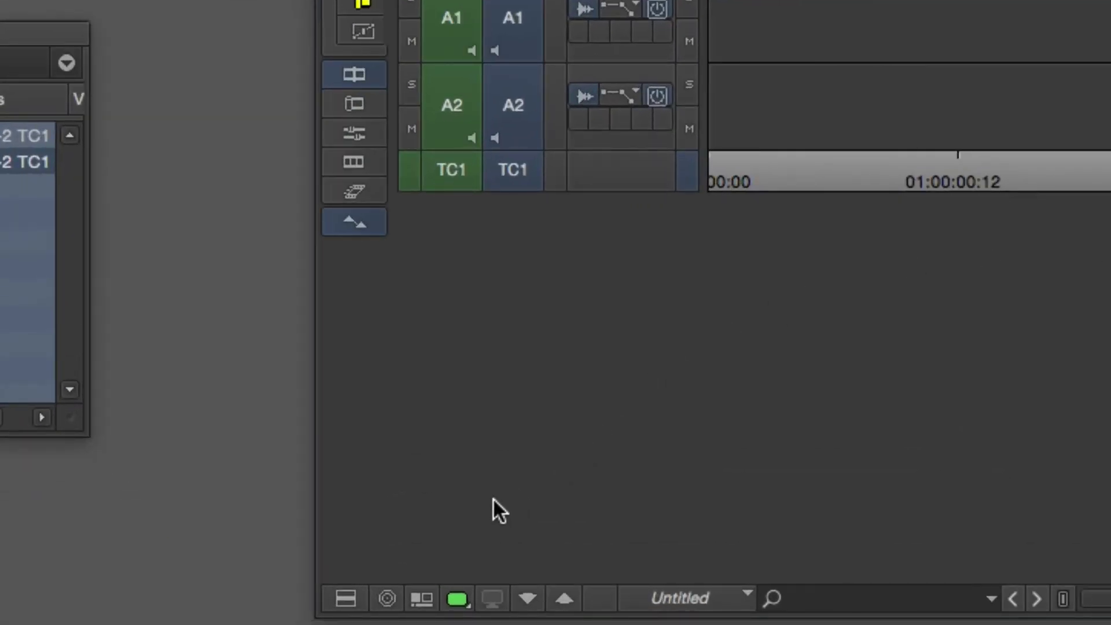
Step: Show Waterfall Timeline in the timeline and mark the whole 011-C069 clip
{"action": "left_click", "coordinate": [430, 606]}
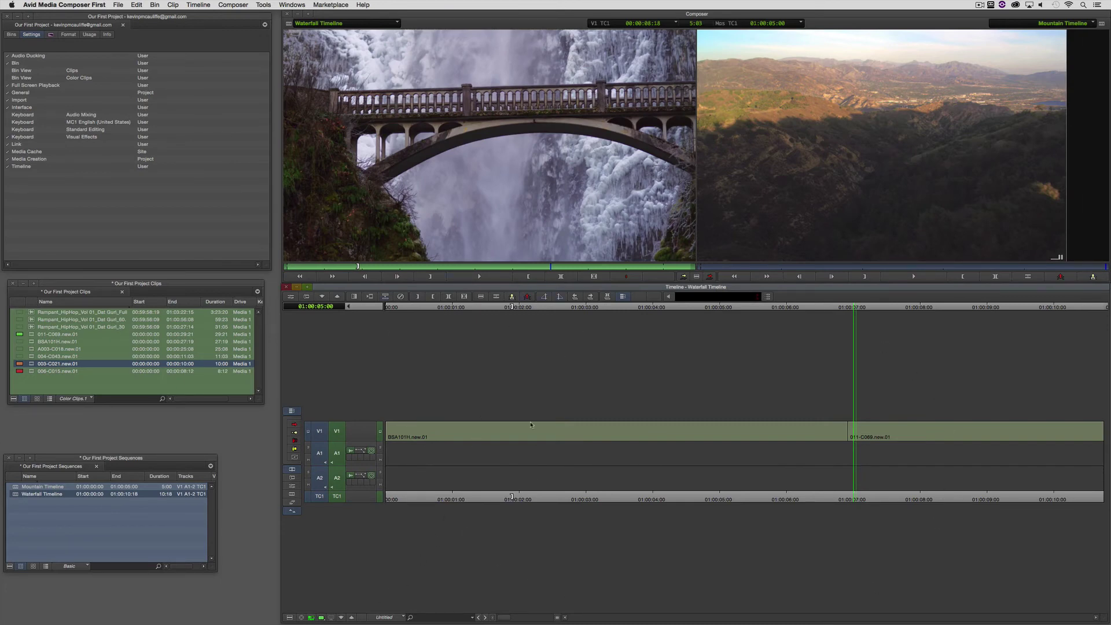
{"action": "left_click", "coordinate": [788, 435]}
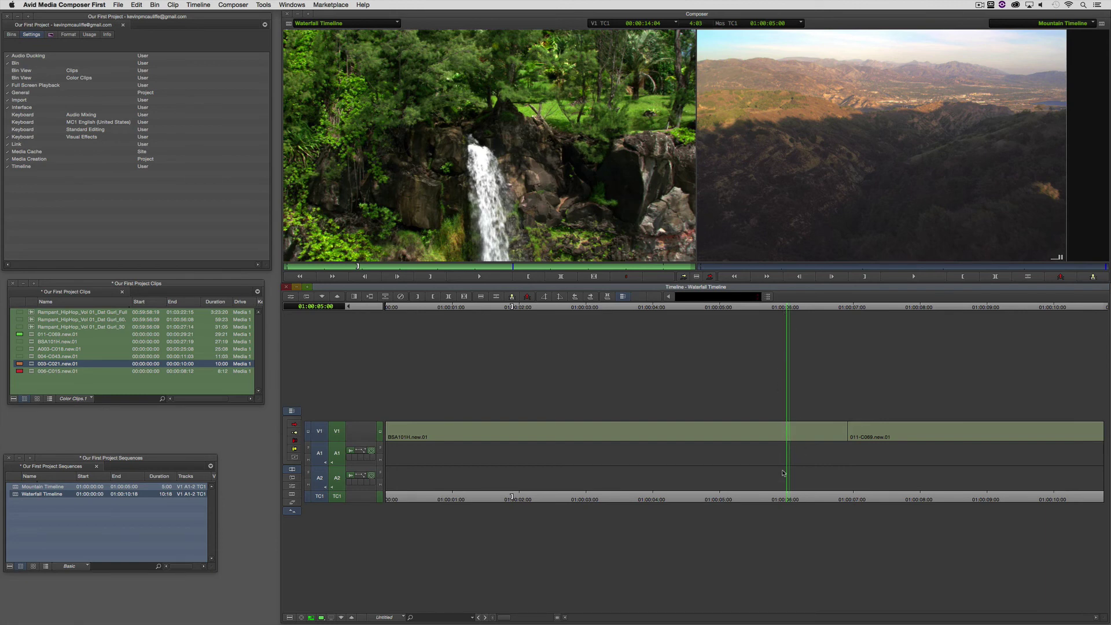
{"action": "left_click_drag", "start_coordinate": [833, 450], "coordinate": [1108, 461]}
{"action": "key", "text": "t"}
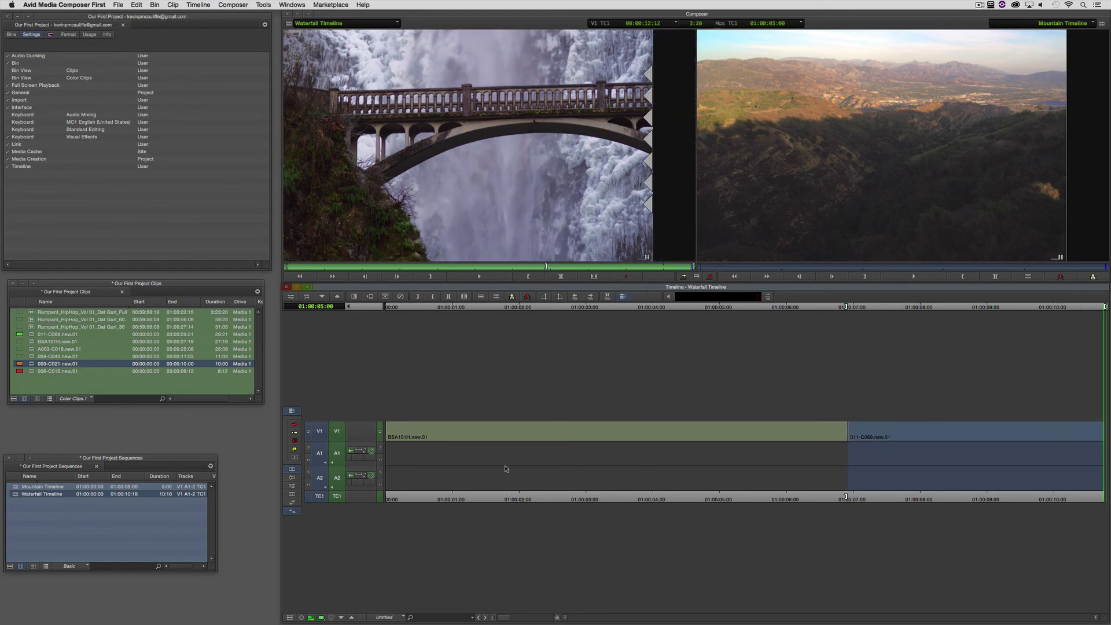
Step: Toggle back to Mountain Timeline and splice the marked 011-C069 clip onto its end
{"action": "left_click", "coordinate": [313, 618]}
{"action": "left_click", "coordinate": [1036, 457]}
{"action": "key", "text": "End"}
{"action": "key", "text": "v"}
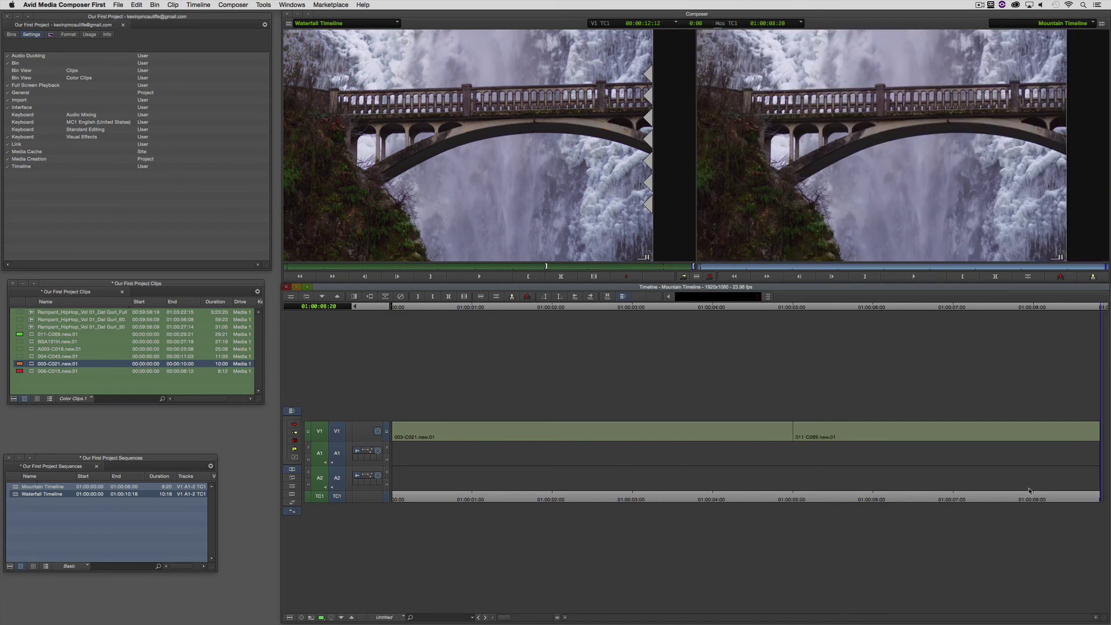